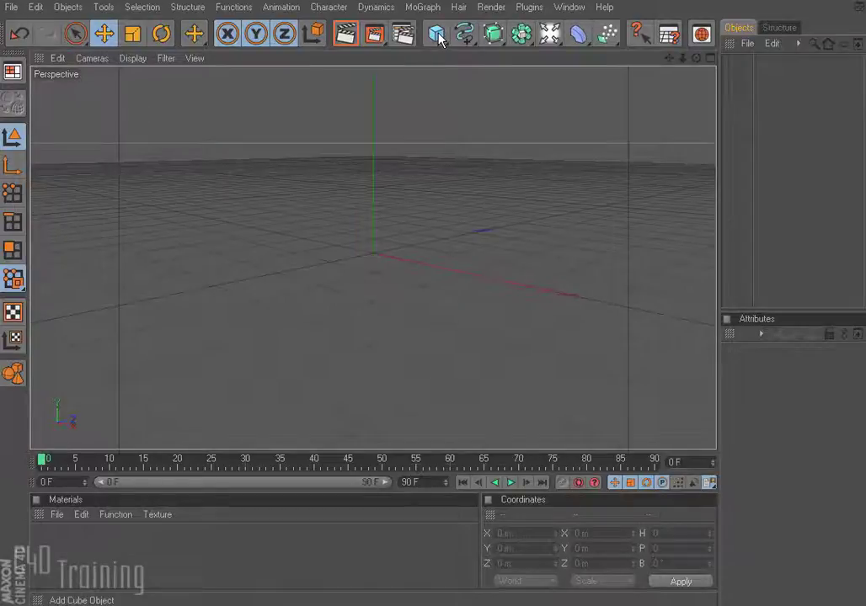
Add a cube primitive and move it along the Z axis to about 605 m
left_click_drag(437, 241, 482, 367)
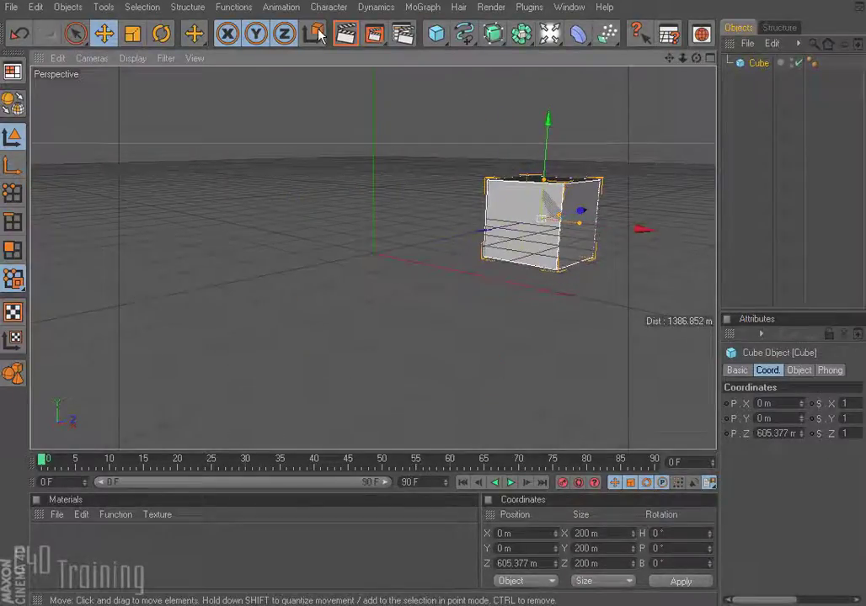
Create a Cogwheel spline inside an Extrude NURBS and move the extruded gear along Z to about -261 m
left_click_drag(464, 34, 514, 164)
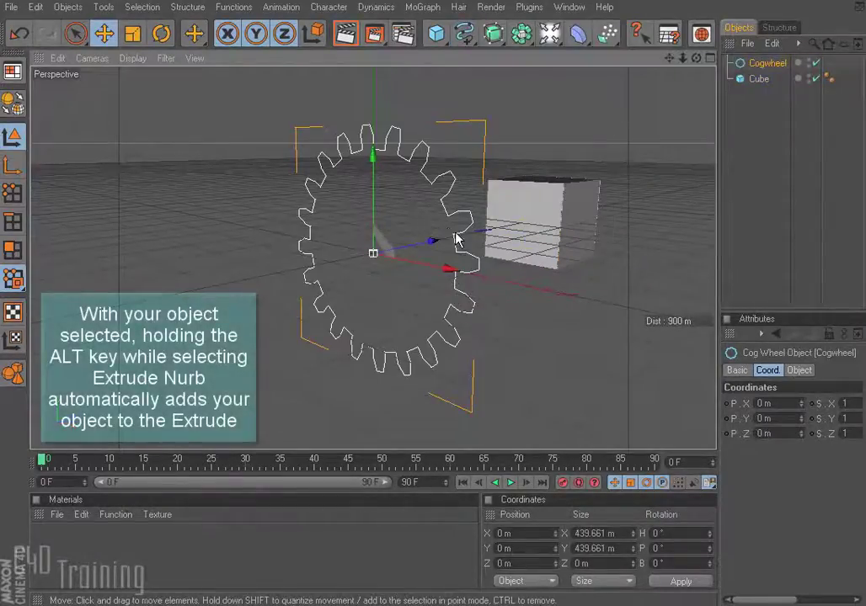
left_click_drag(497, 35, 620, 48)
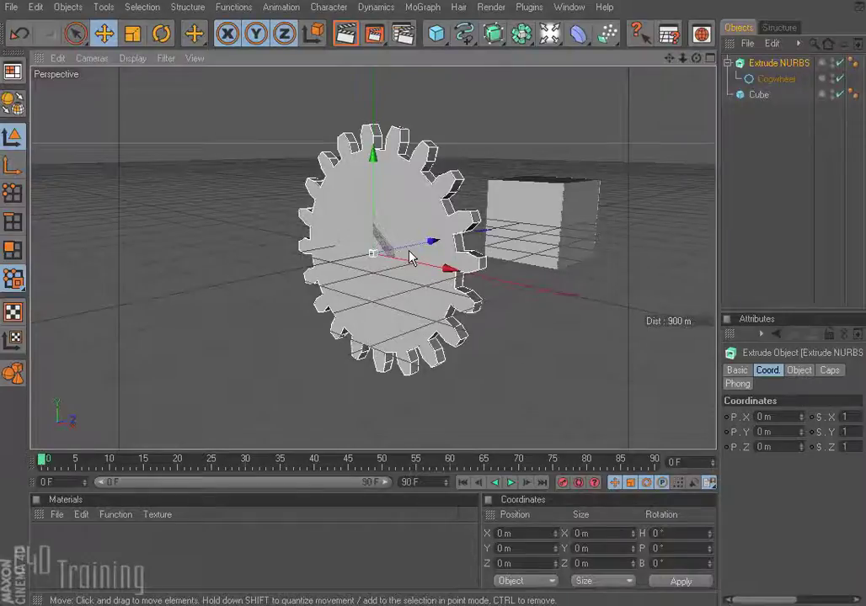
left_click_drag(427, 245, 313, 249)
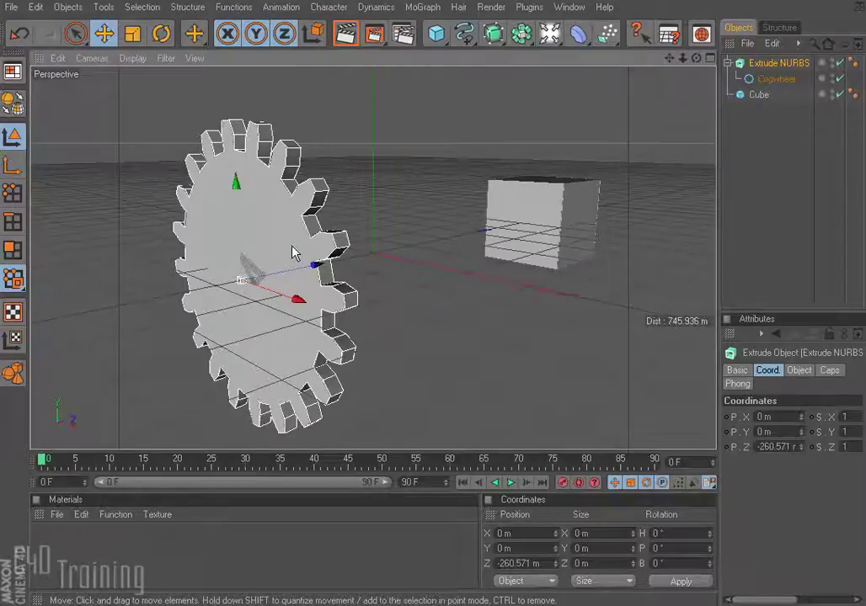
Move the cube along the Z axis to about 687 m
left_click(552, 202)
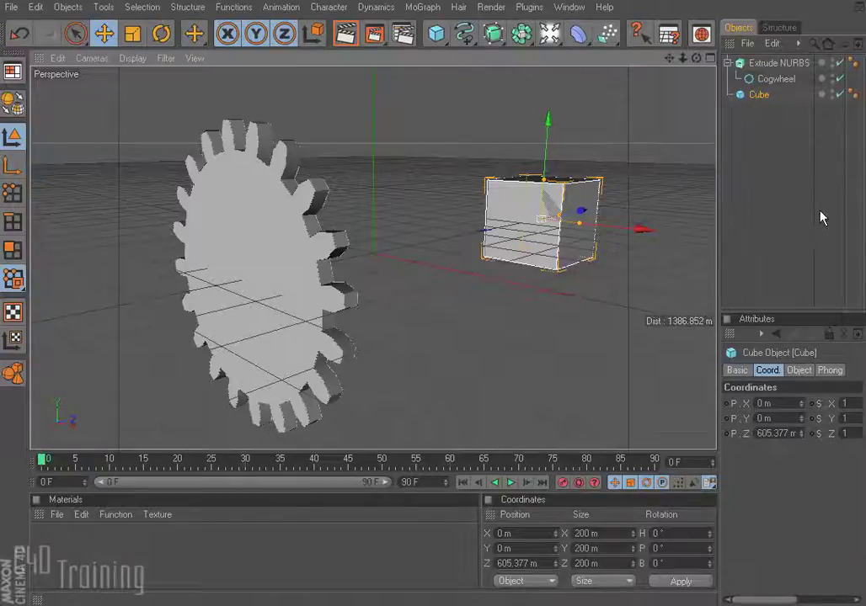
left_click(758, 96)
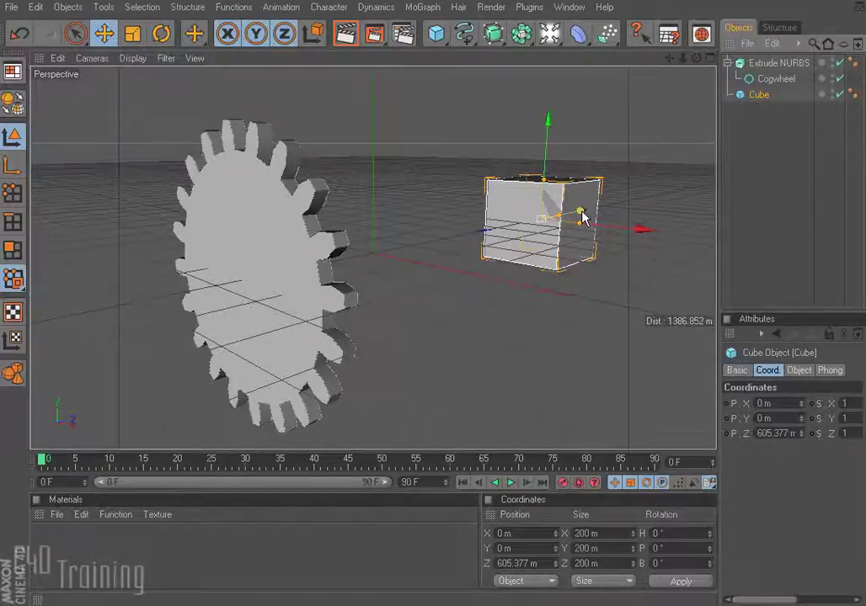
left_click_drag(578, 215, 558, 224)
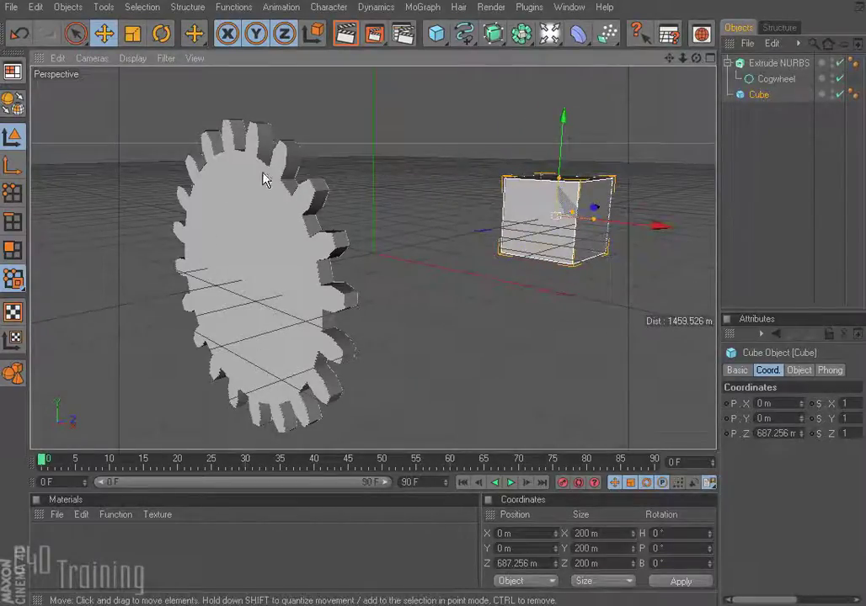
Set the cube's Z position parameter as the driver
left_click(761, 96)
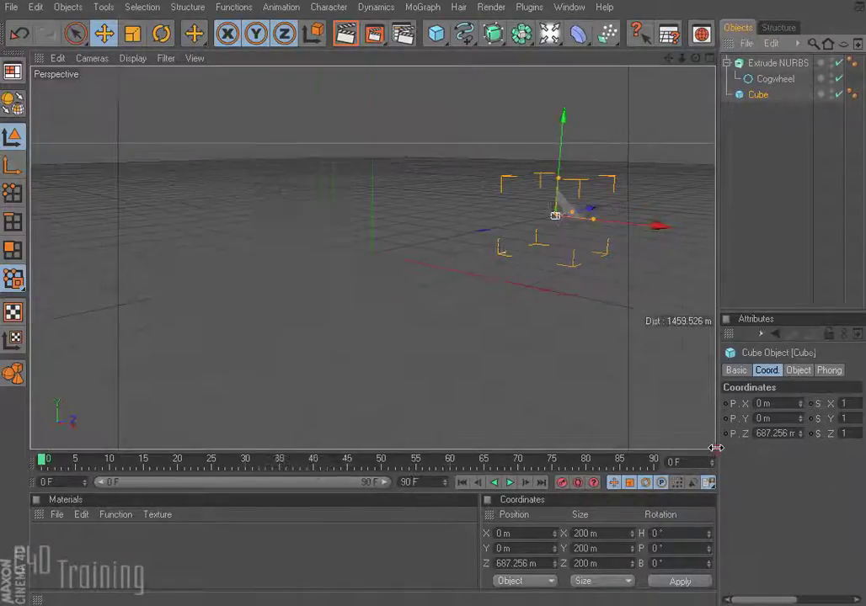
left_click_drag(718, 449, 610, 447)
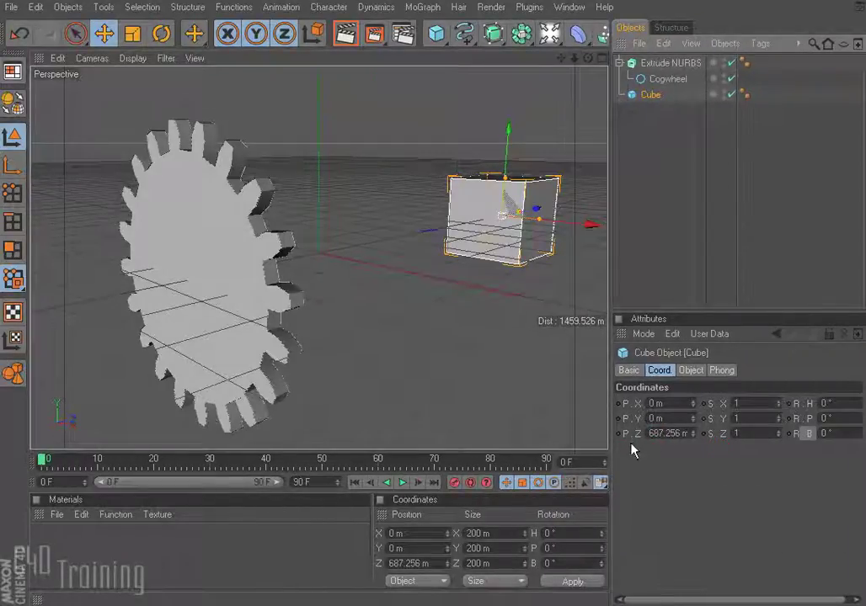
left_click(638, 434)
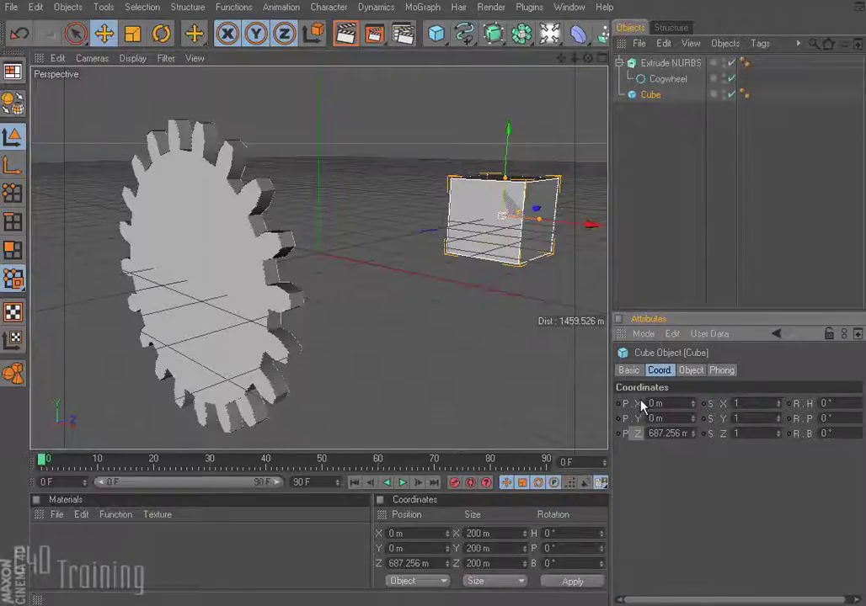
left_click(637, 418)
left_click(637, 433)
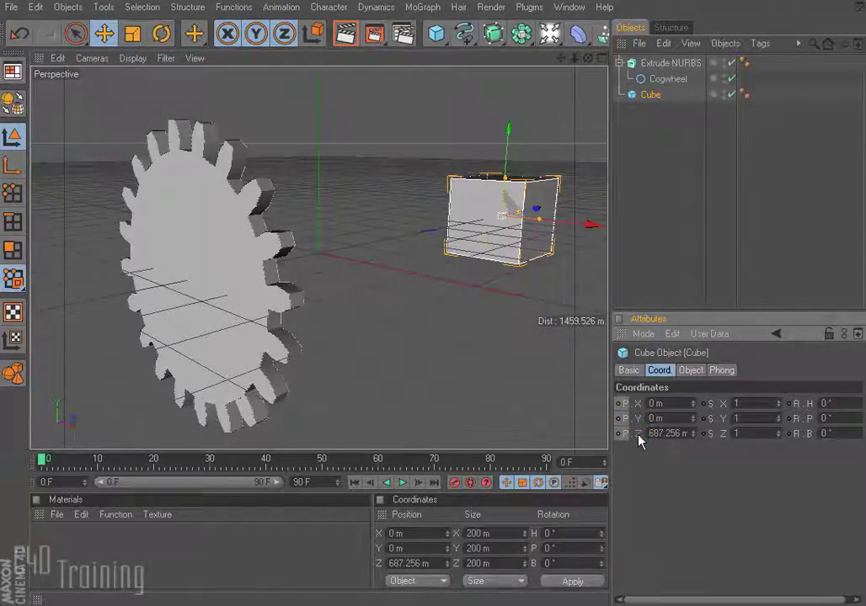
left_click(638, 433)
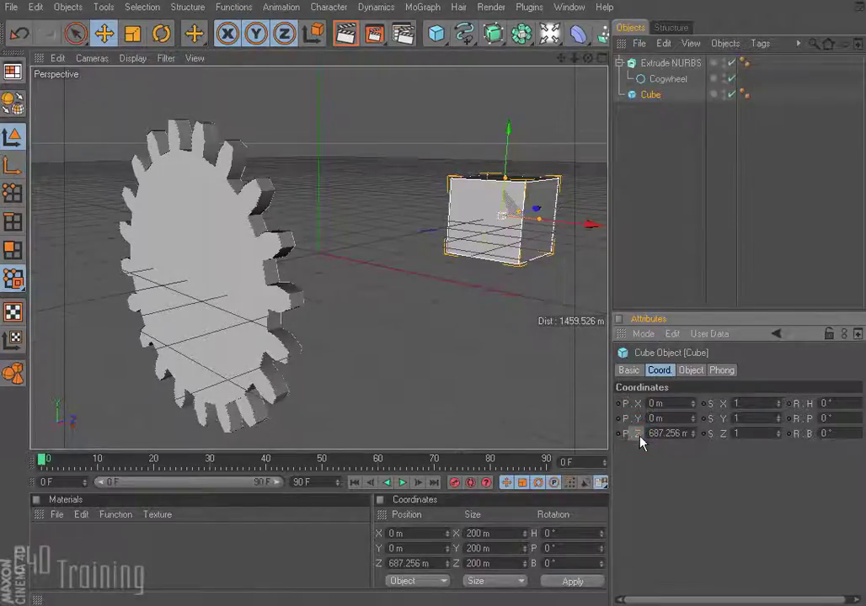
left_click(639, 433)
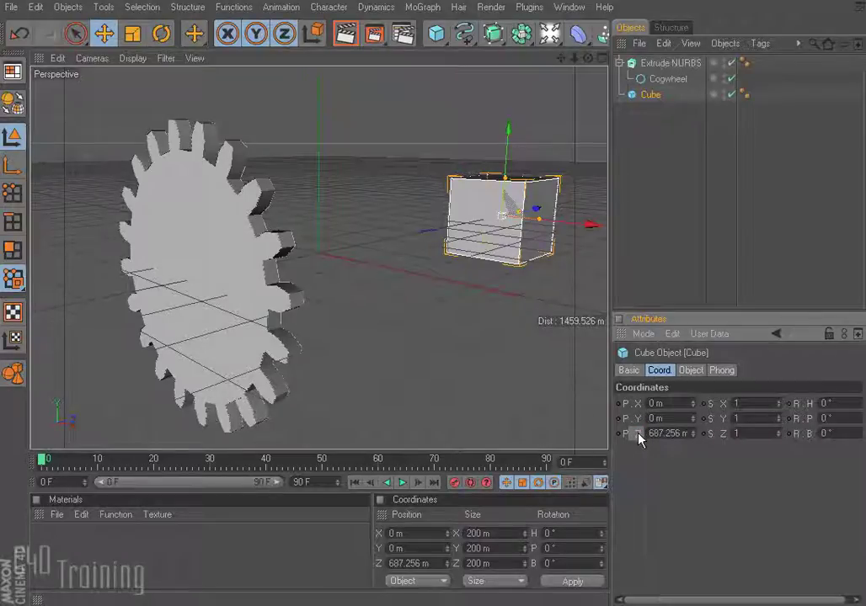
right_click(637, 434)
mouse_move(683, 444)
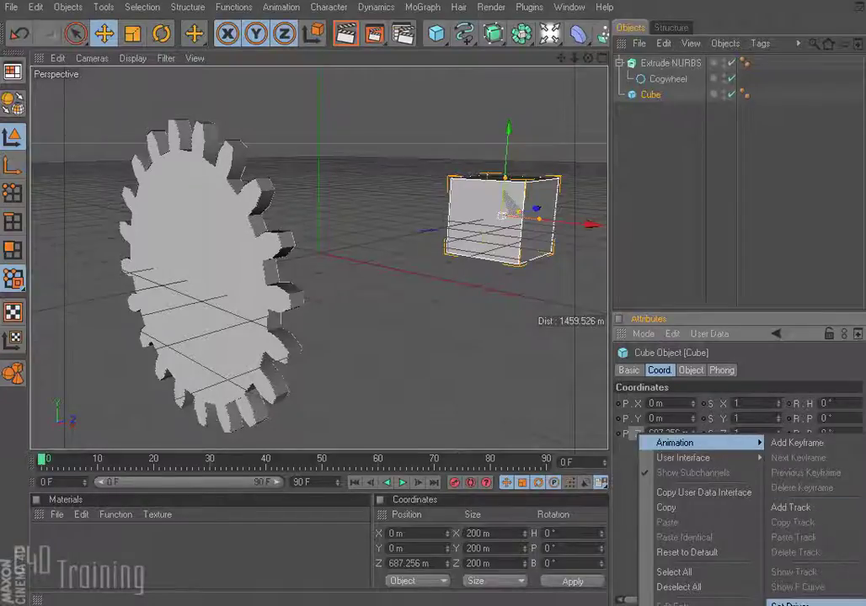
left_click(790, 603)
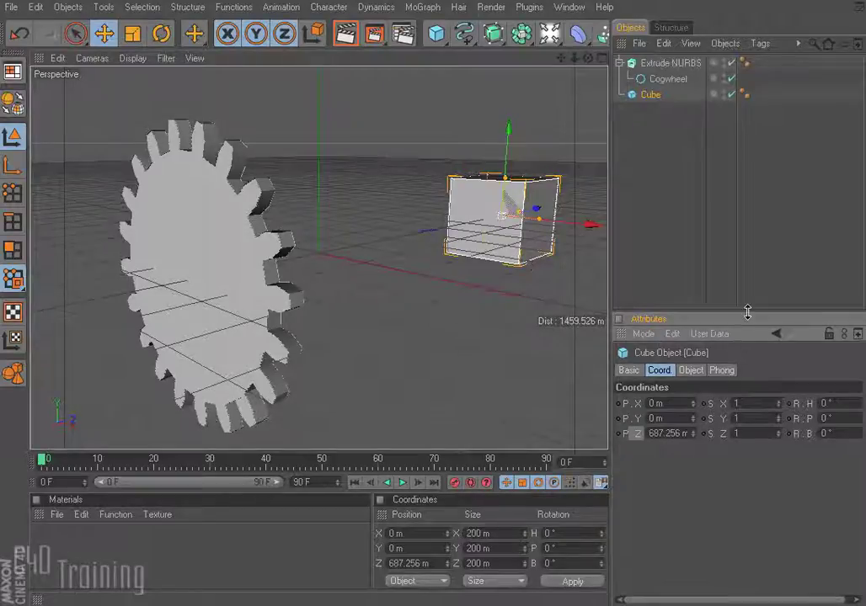
Select the Extrude NURBS object and enlarge the attributes area to show its rotation values
left_click_drag(740, 313, 753, 155)
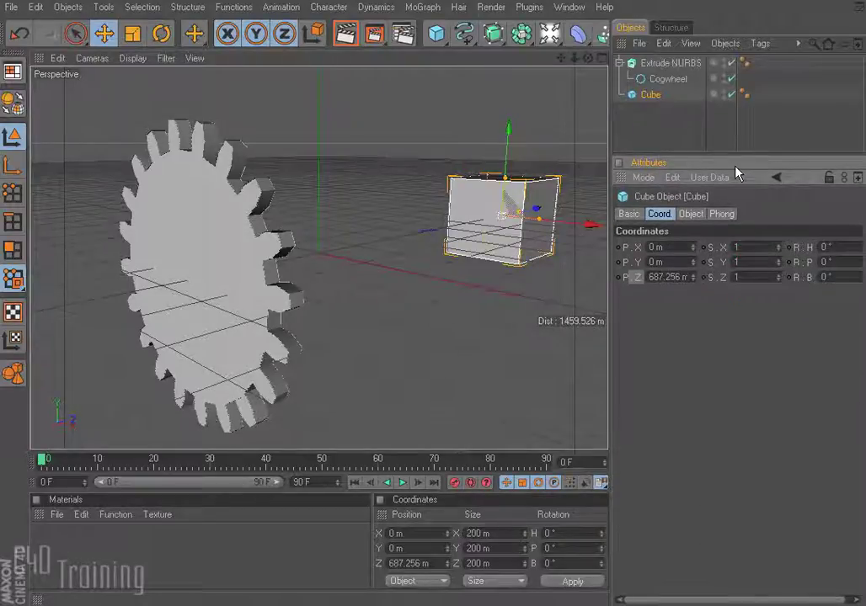
left_click(671, 65)
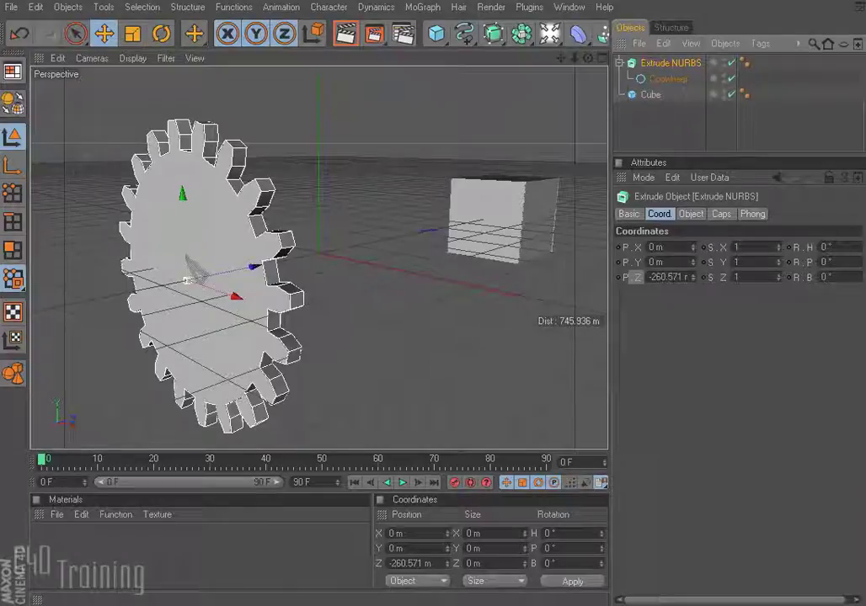
left_click_drag(610, 385, 581, 385)
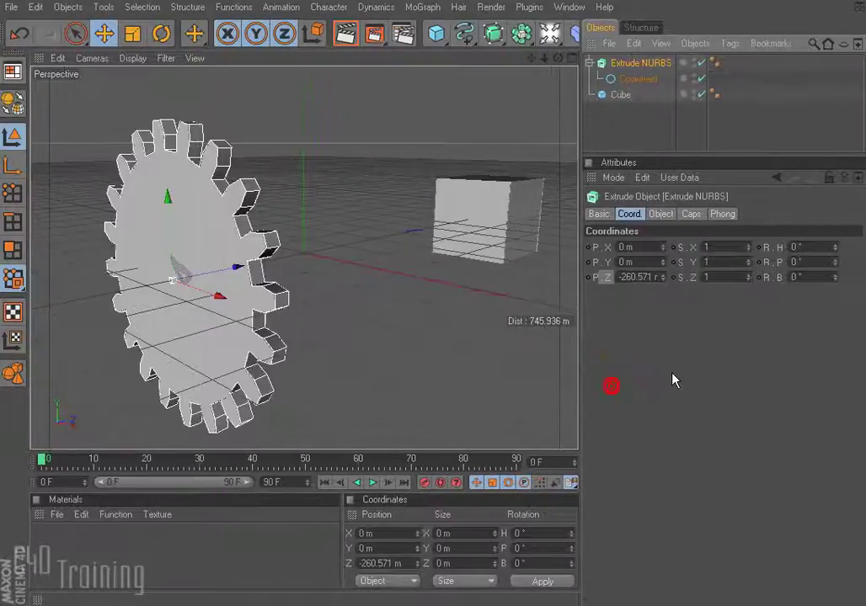
Try a bank rotation of 21° on the extruded cogwheel and undo it
left_click(834, 277)
mouse_move(835, 277)
left_mouse_down()
mouse_move(835, 259)
mouse_move(835, 280)
left_mouse_up()
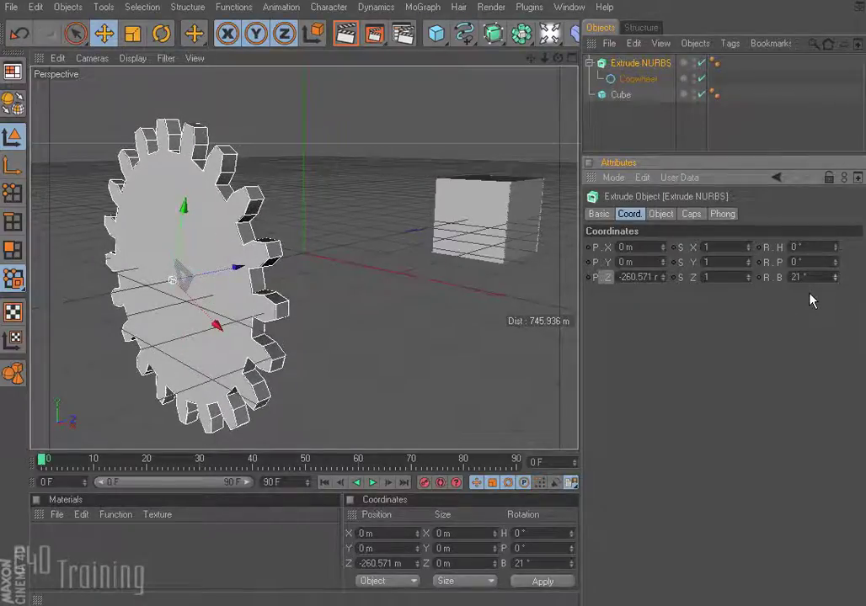
key("ctrl+z")
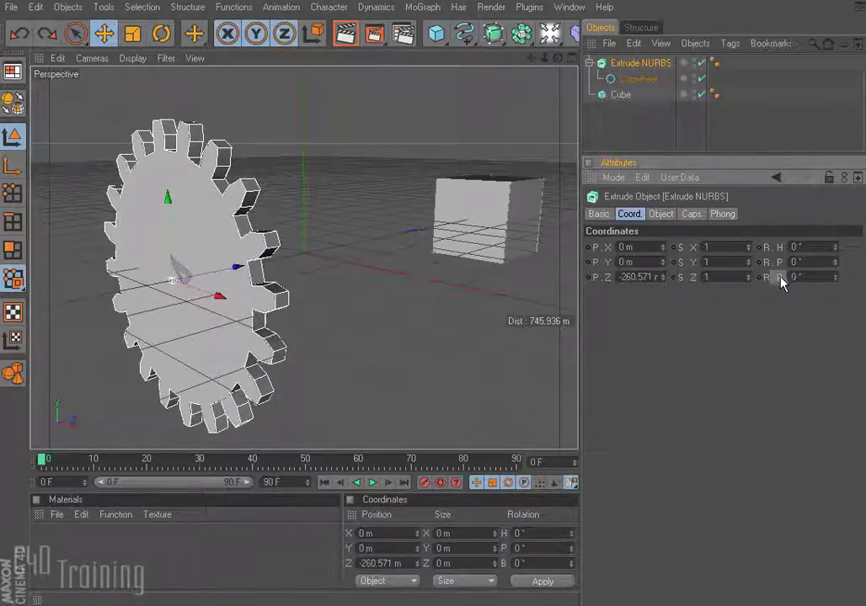
Make the extruded cogwheel's bank rotation driven by the cube's Z position, using the absolute option
left_click_drag(580, 334, 368, 331)
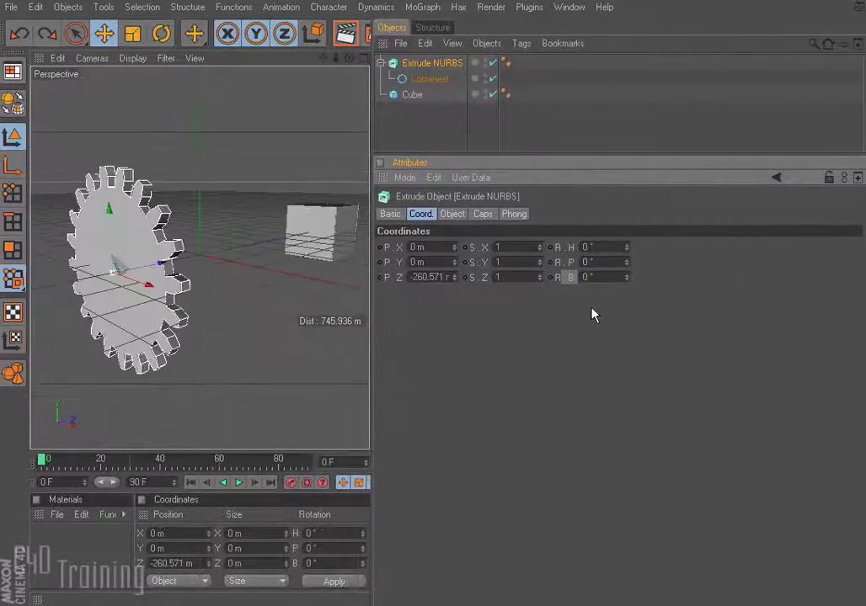
right_click(568, 280)
mouse_move(581, 287)
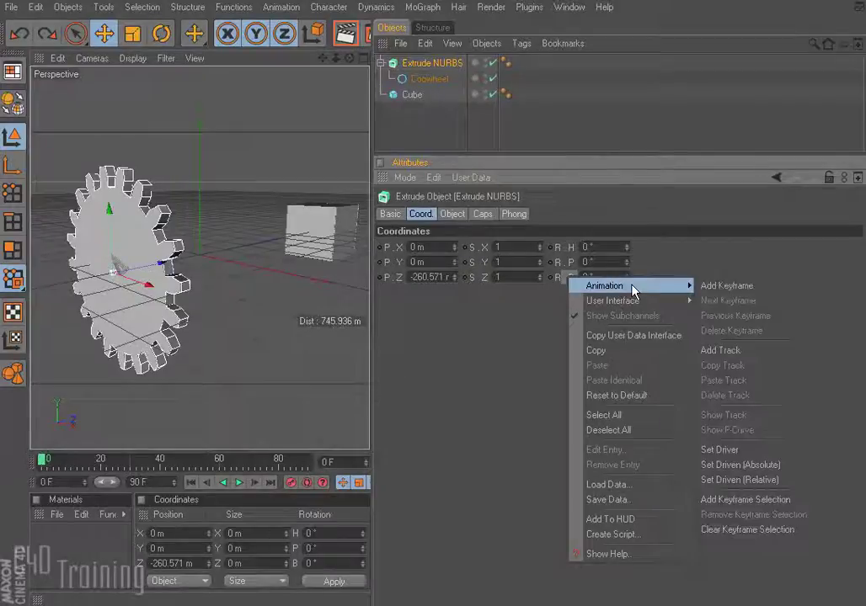
left_click(763, 467)
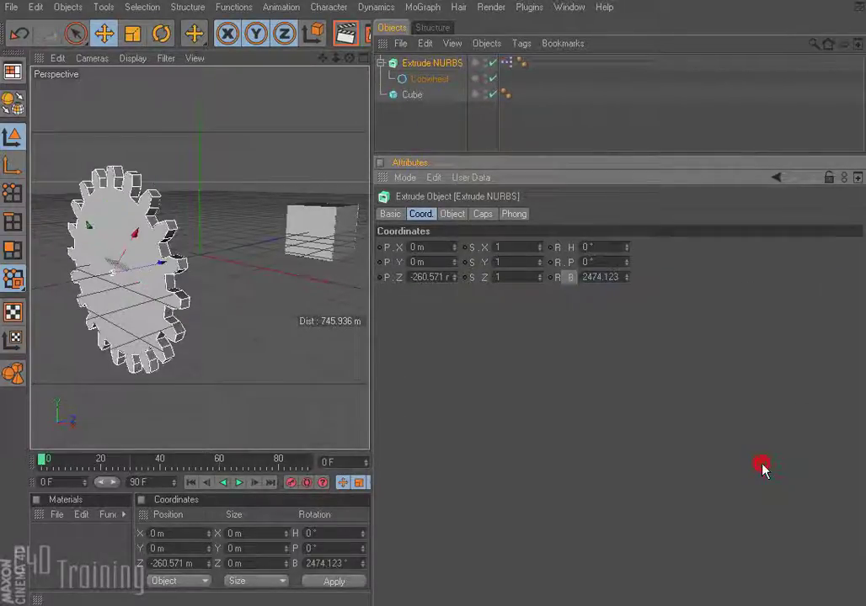
Widen the viewport and move the cube along Z to about 536 m to test the gear's driven rotation
left_click_drag(372, 321, 655, 319)
left_click(549, 218)
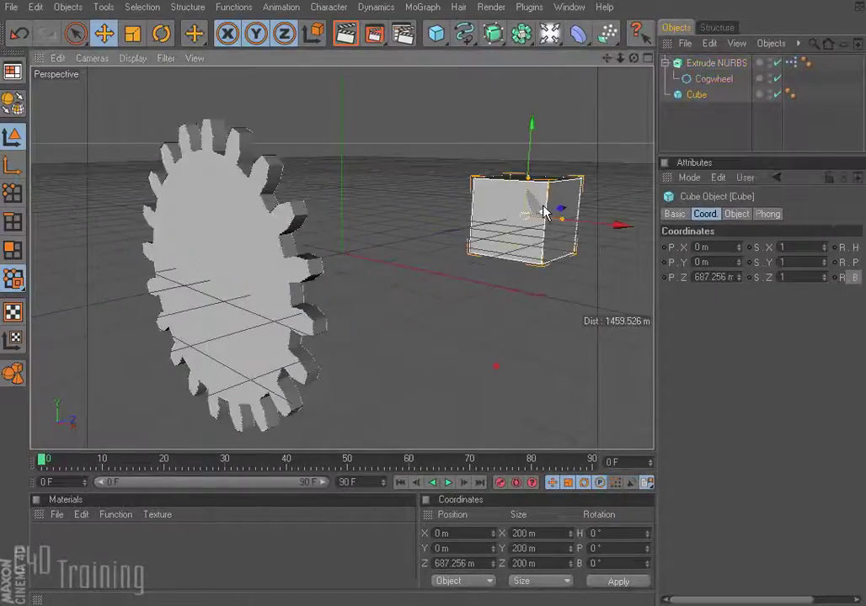
left_click_drag(560, 209, 538, 215)
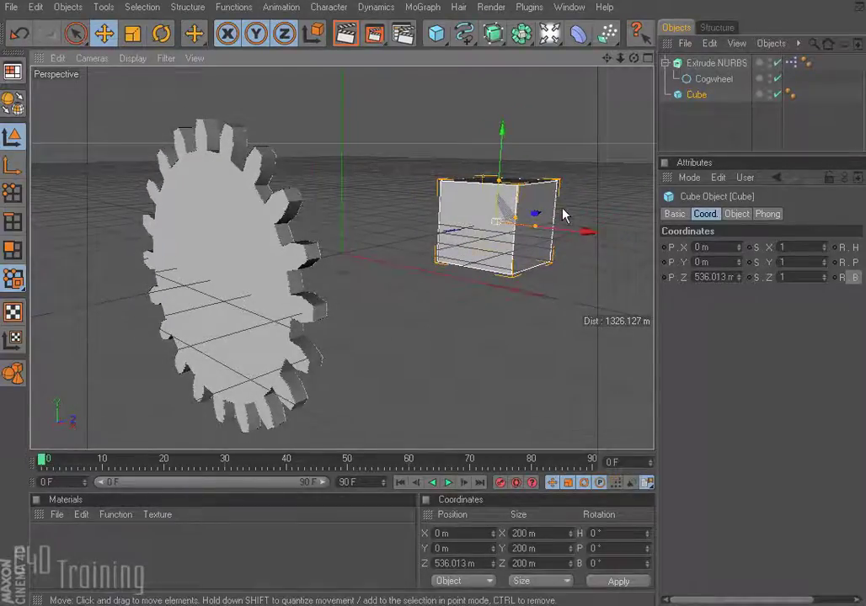
Open the Extrude NURBS object's XPresso expression and examine how the cube's position connects to the gear's rotation
left_click(716, 63)
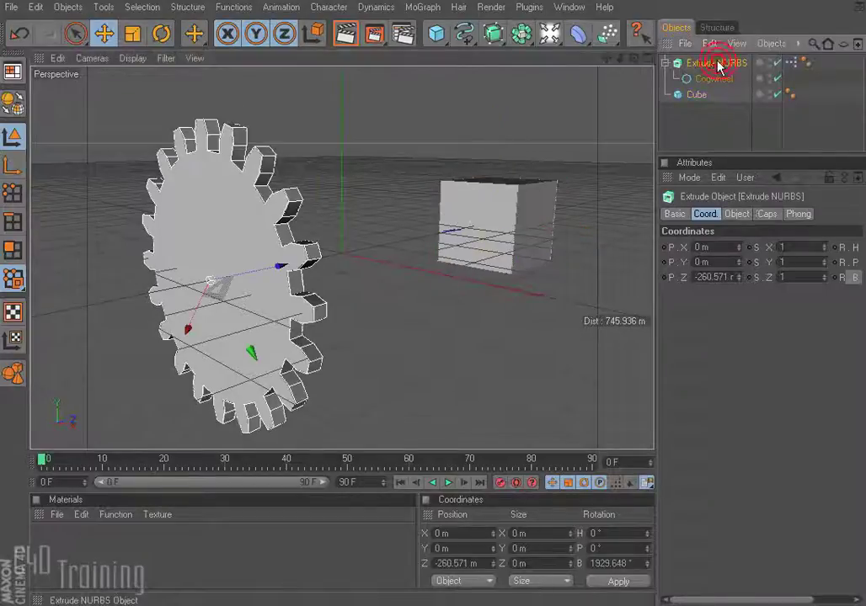
double_click(792, 63)
left_click_drag(248, 63, 537, 141)
left_click_drag(466, 142, 506, 195)
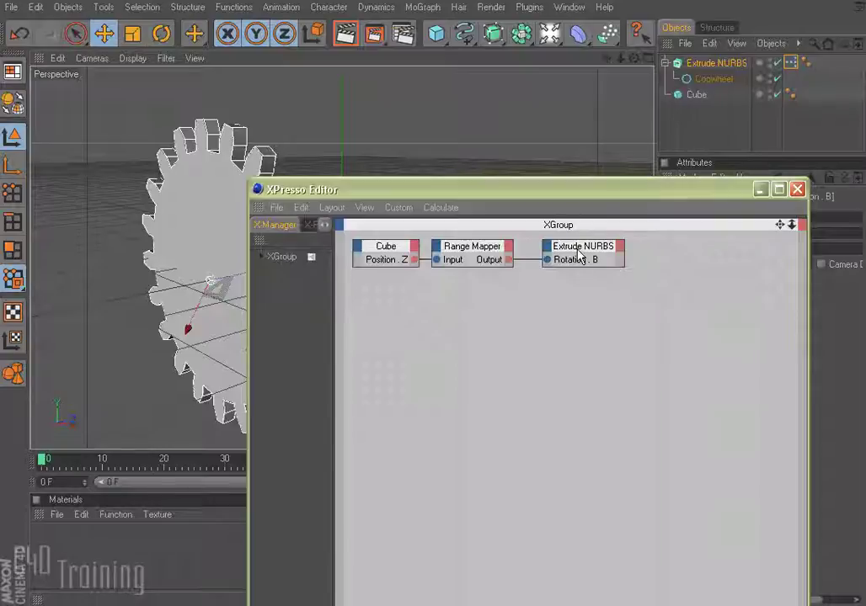
left_click_drag(560, 189, 374, 90)
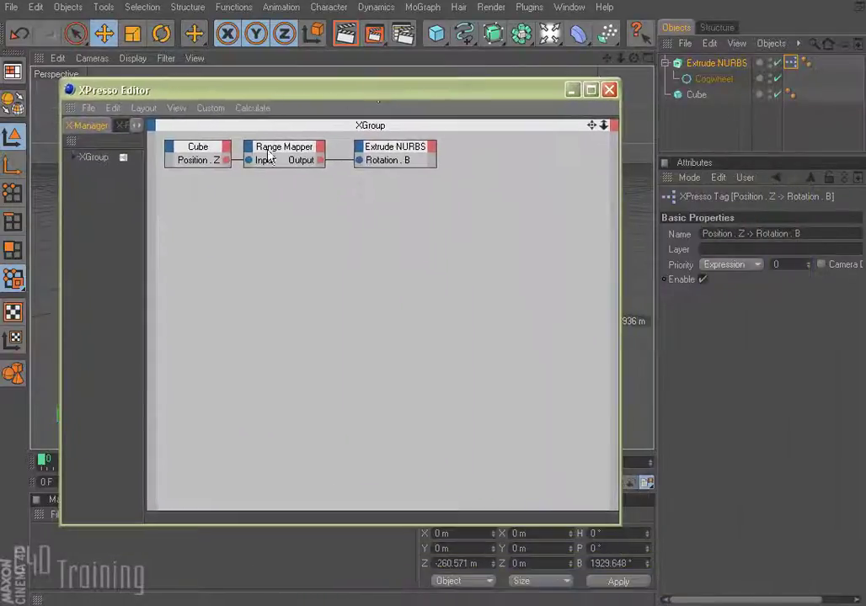
Examine the Range Mapper node's parameters and its input and output range options, and close the XPresso Editor
left_click(268, 156)
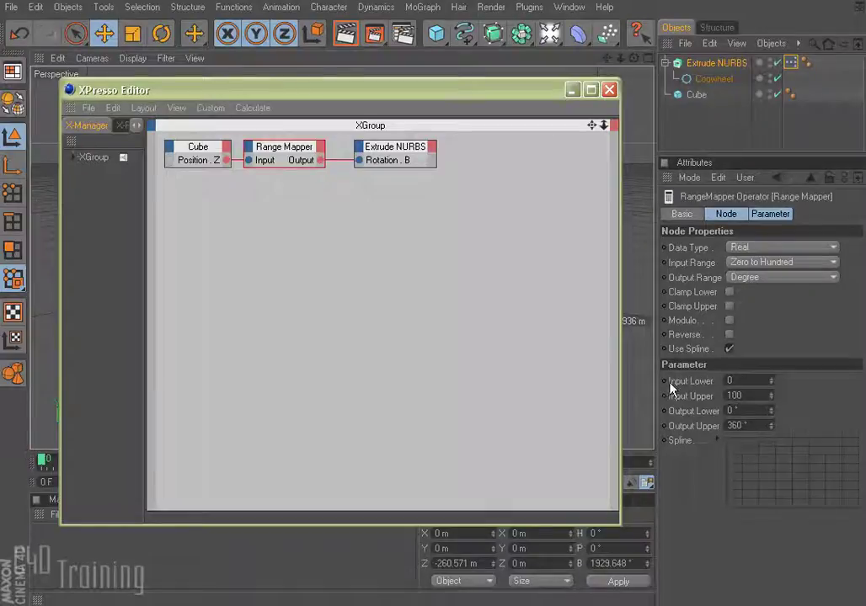
left_click_drag(657, 357, 564, 363)
left_click_drag(552, 87, 364, 259)
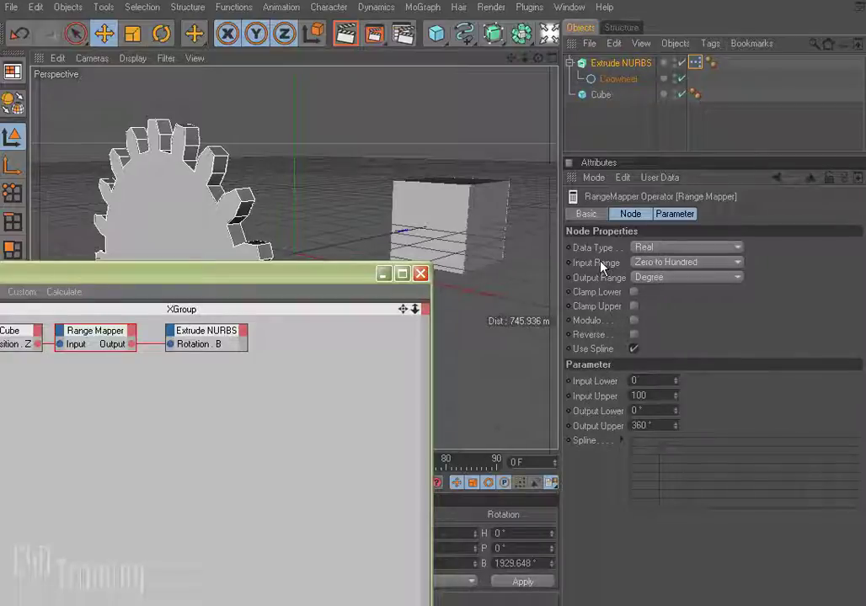
left_click(736, 263)
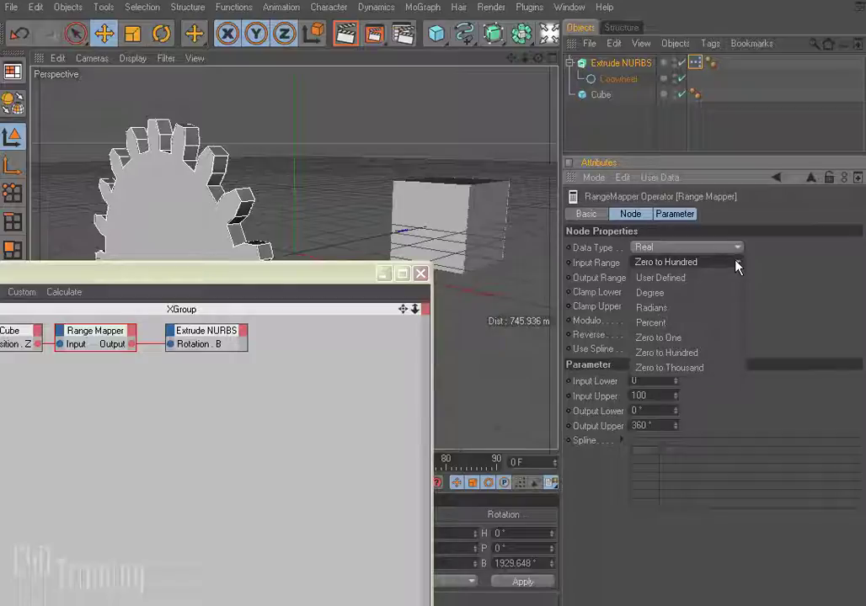
left_click(823, 288)
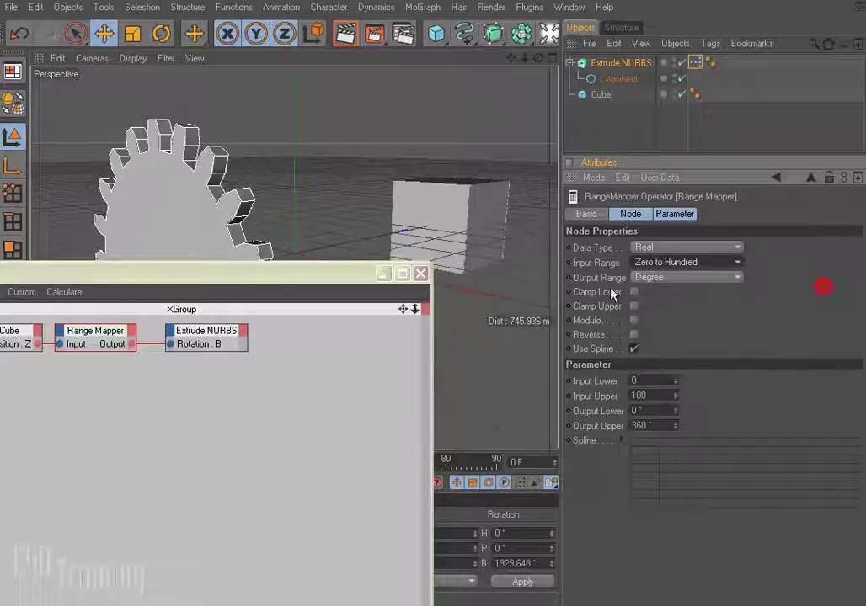
left_click(729, 277)
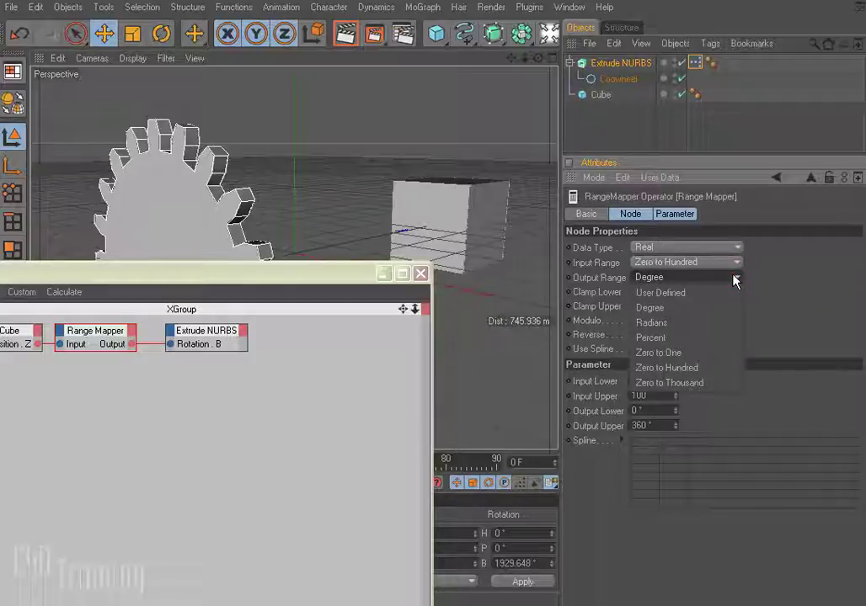
left_click(788, 284)
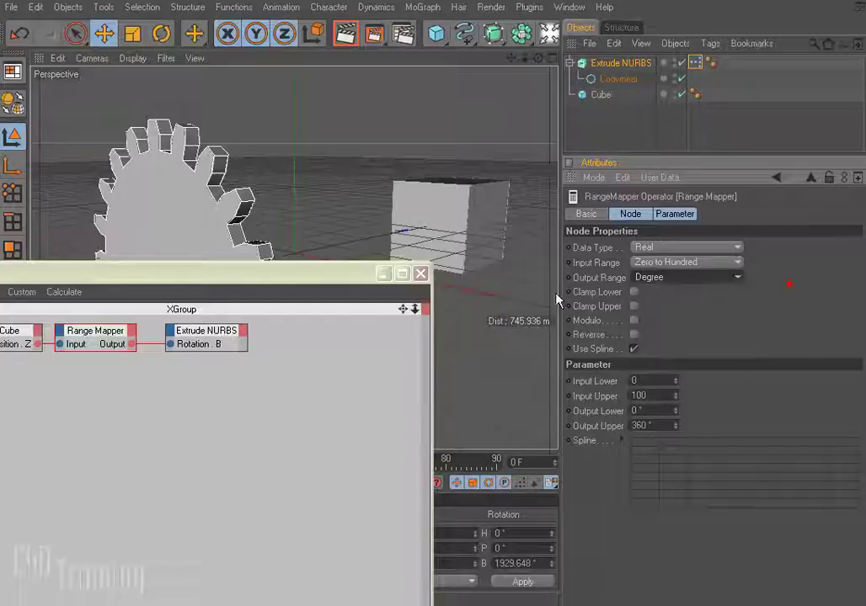
left_click(420, 275)
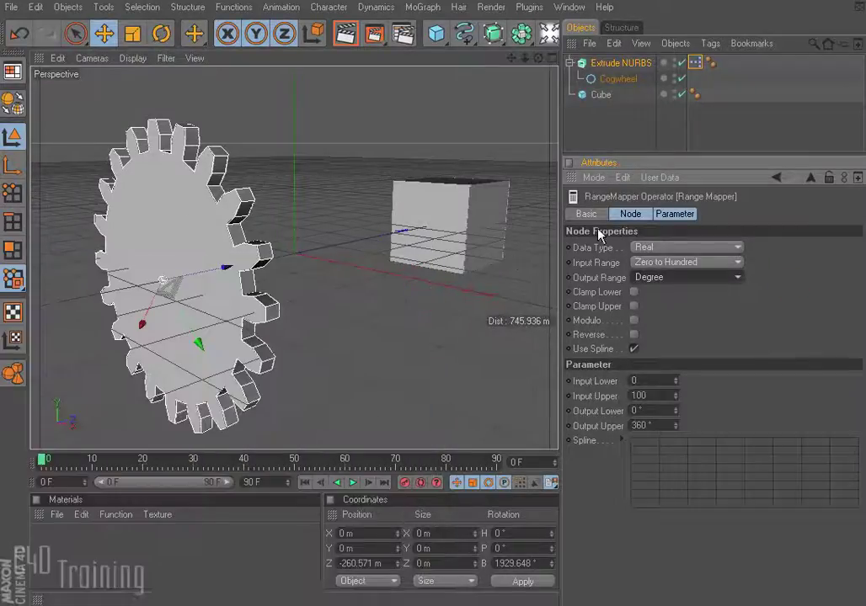
Move the cube along Z to about 542 m and reopen the Extrude NURBS object's XPresso expression
left_click(437, 244)
mouse_move(448, 219)
left_mouse_down()
mouse_move(418, 218)
mouse_move(454, 208)
mouse_move(421, 223)
mouse_move(448, 218)
left_mouse_up()
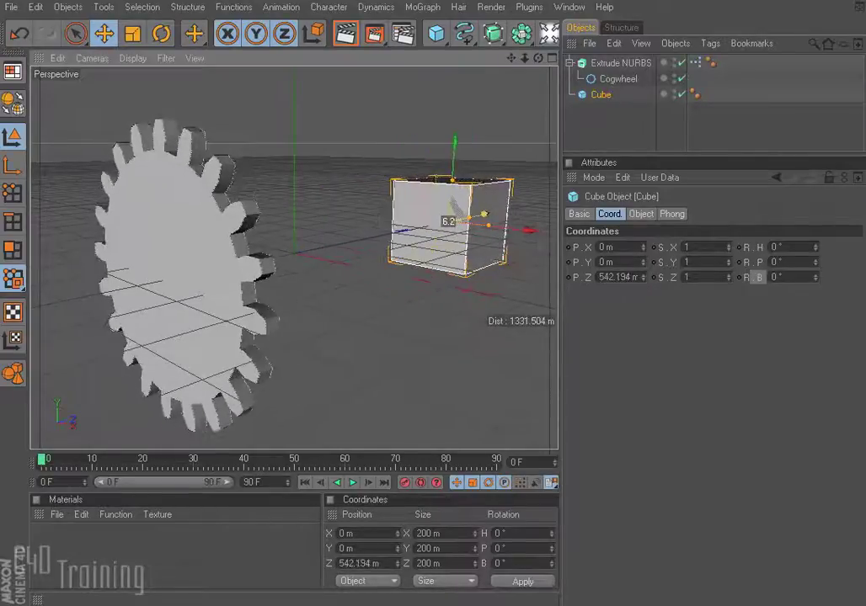
double_click(694, 63)
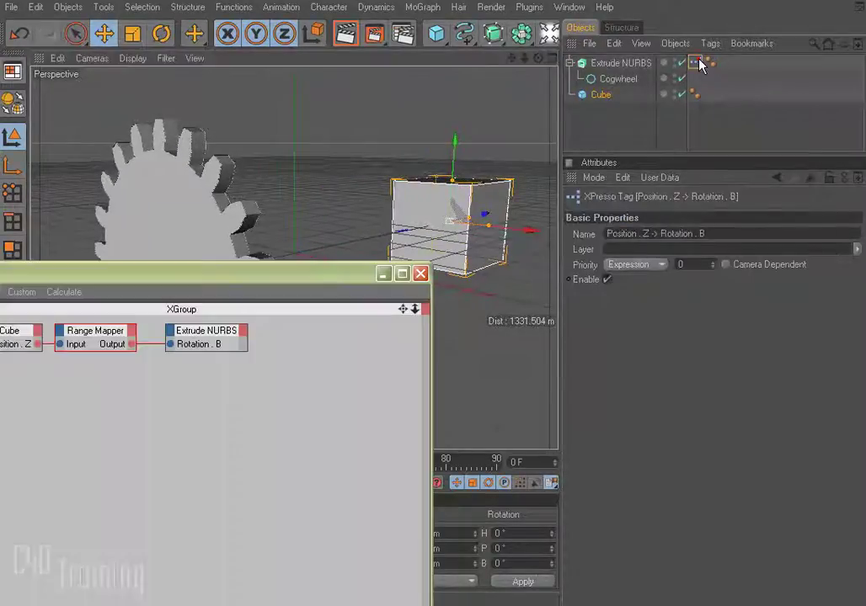
left_click_drag(278, 286, 602, 101)
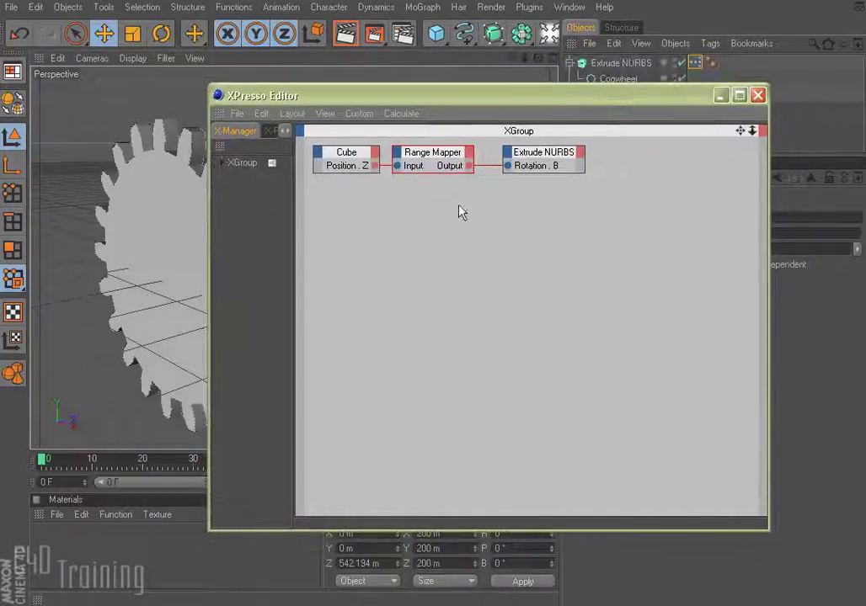
Space out the existing nodes and add an enlarged Result node connected to the Range Mapper's Output
left_click_drag(542, 159, 617, 166)
left_click_drag(432, 159, 473, 196)
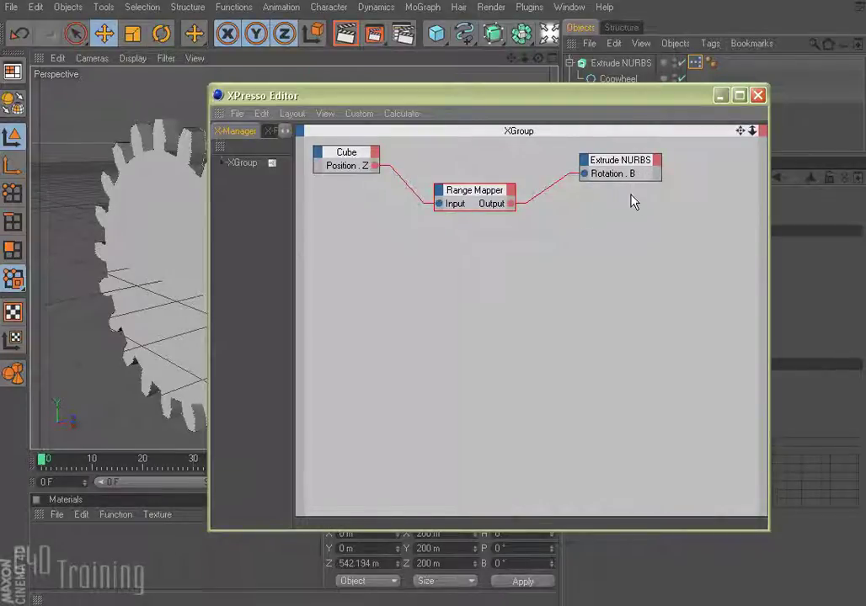
right_click(575, 216)
mouse_move(590, 221)
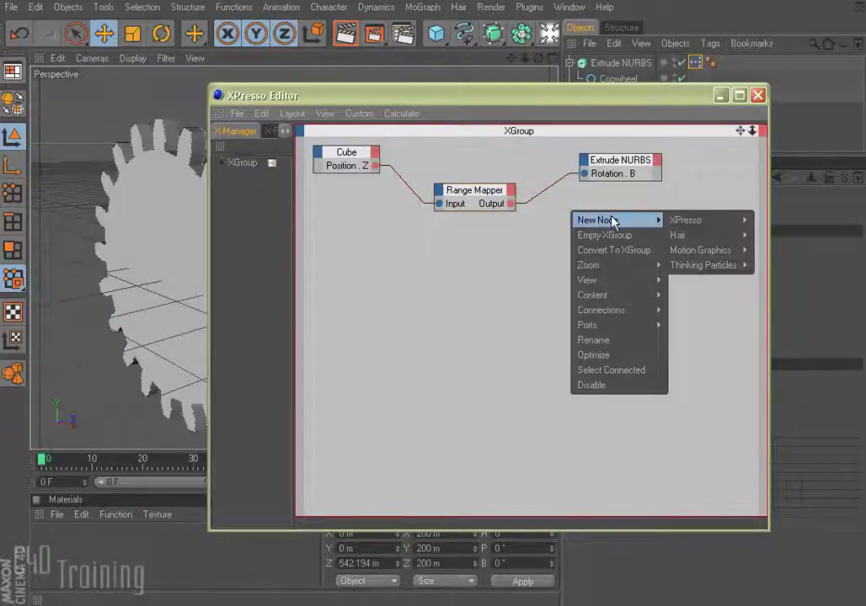
mouse_move(680, 221)
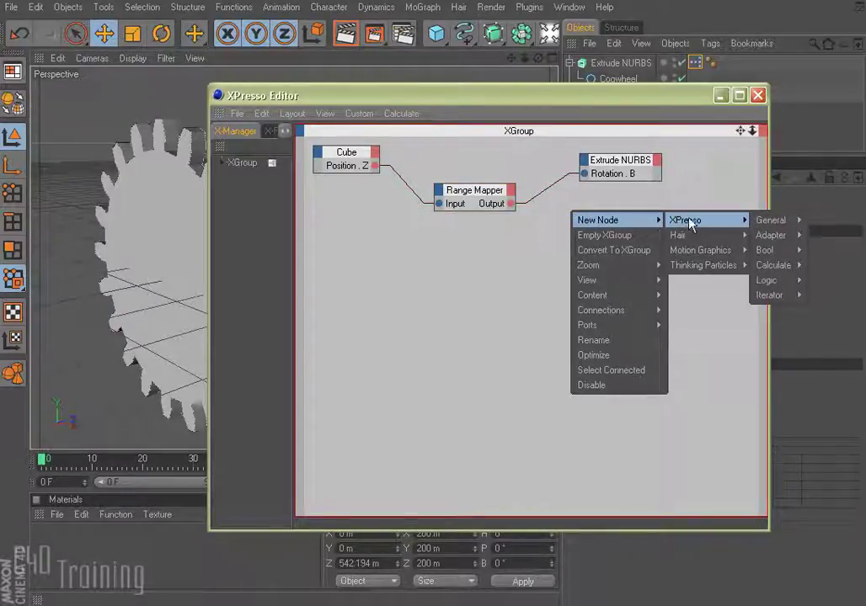
mouse_move(770, 220)
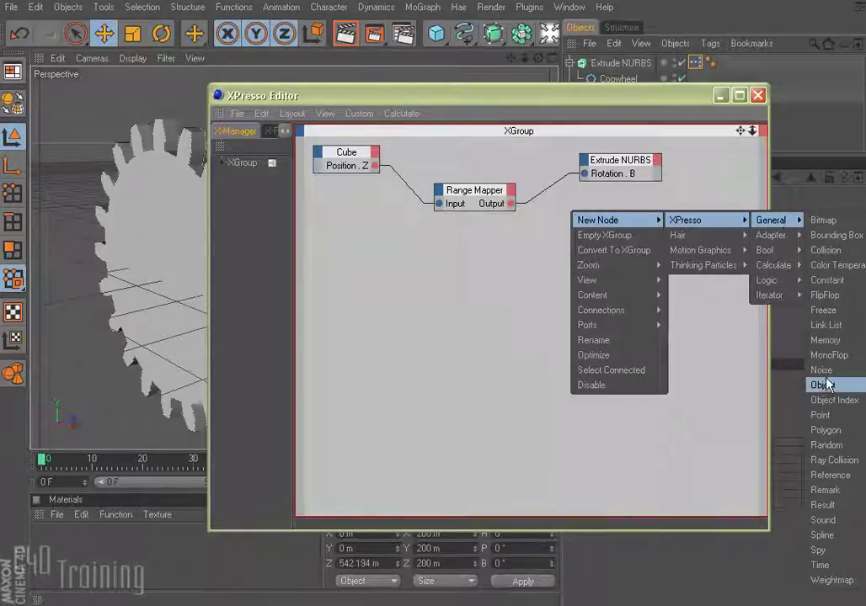
left_click(822, 505)
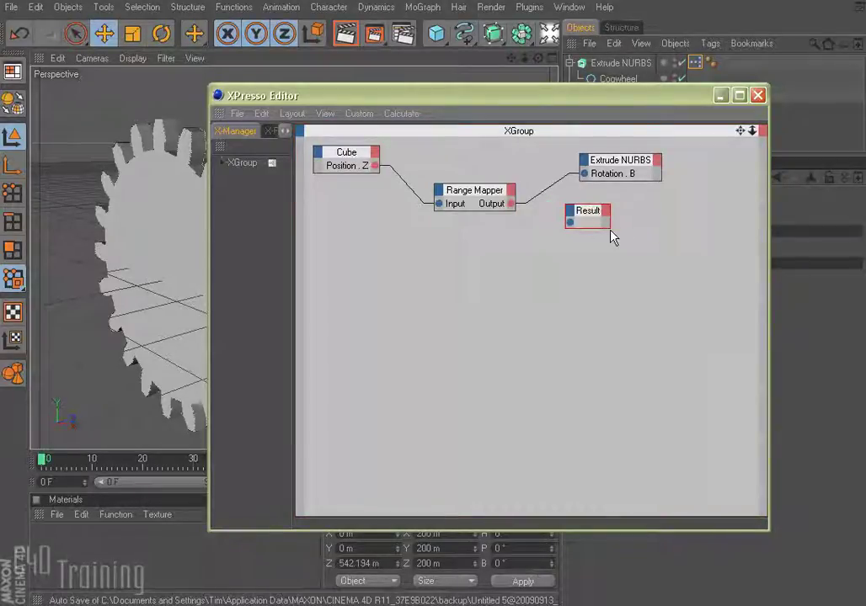
left_click_drag(608, 226, 648, 244)
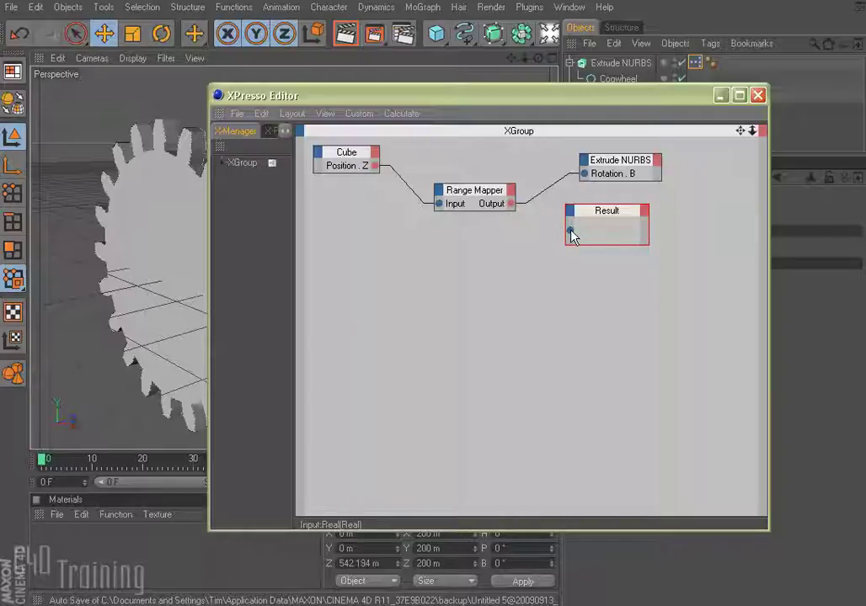
left_click_drag(530, 223, 569, 230)
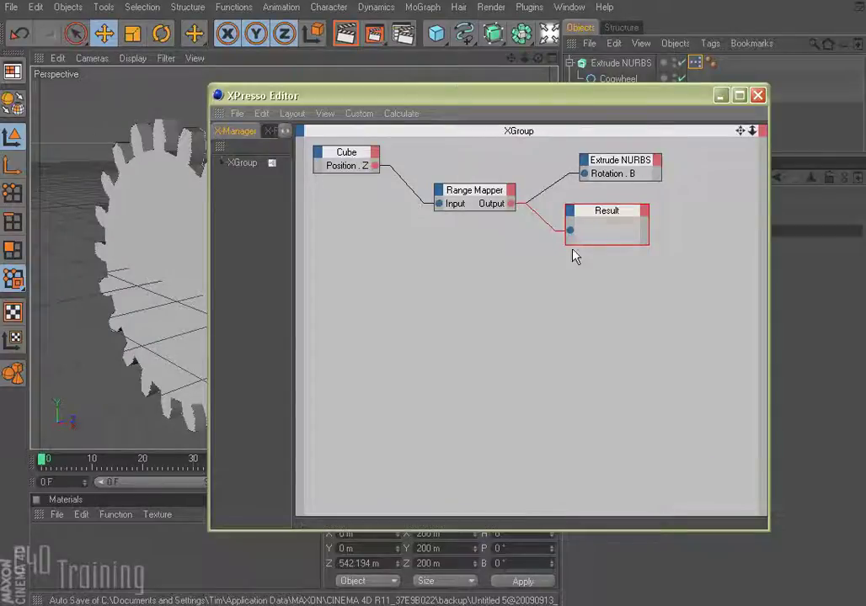
Move the cube along Z to about 502 m while checking the Result node, and place that node farther from the Range Mapper
left_click_drag(540, 96, 522, 293)
left_click_drag(485, 214, 492, 216)
left_click(596, 443)
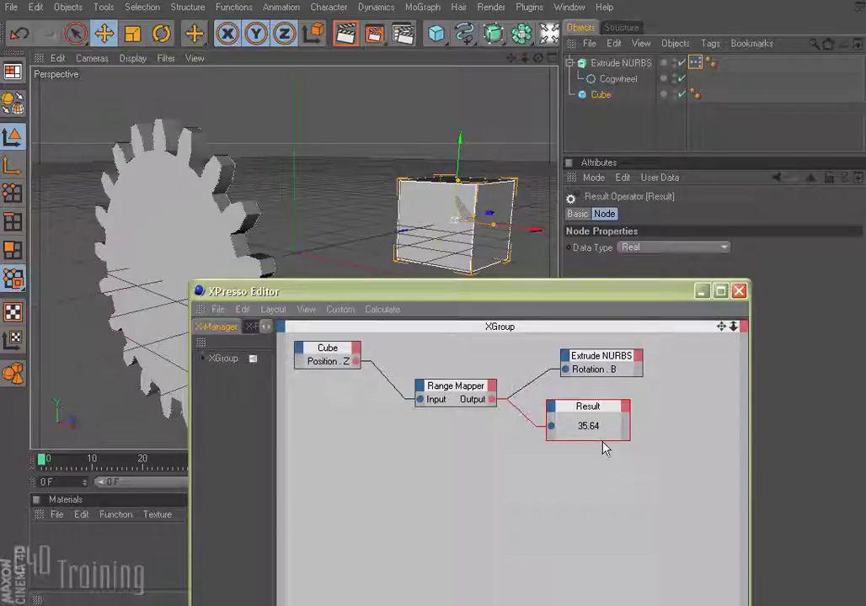
left_click_drag(487, 216, 420, 237)
left_click_drag(586, 408, 614, 396)
Set the Range Mapper's Input Upper to 500 and move the cube along Z to test the gear's rotation
left_click_drag(467, 301, 290, 64)
left_click(273, 149)
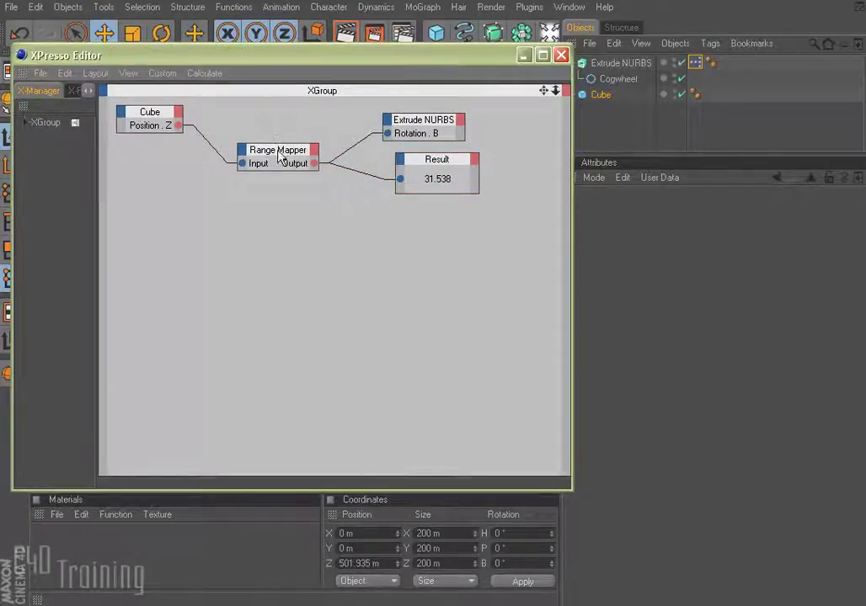
left_click(272, 149)
left_click_drag(487, 57, 412, 43)
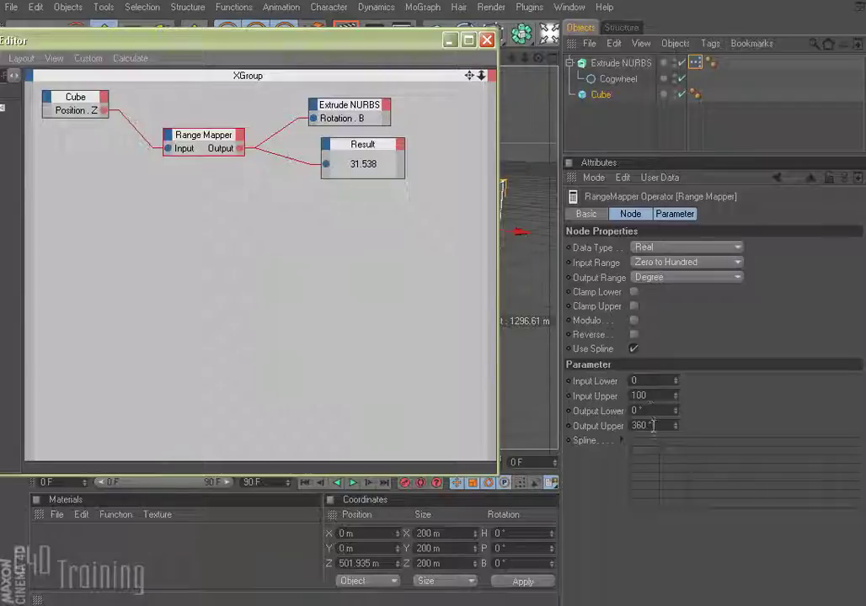
double_click(649, 394)
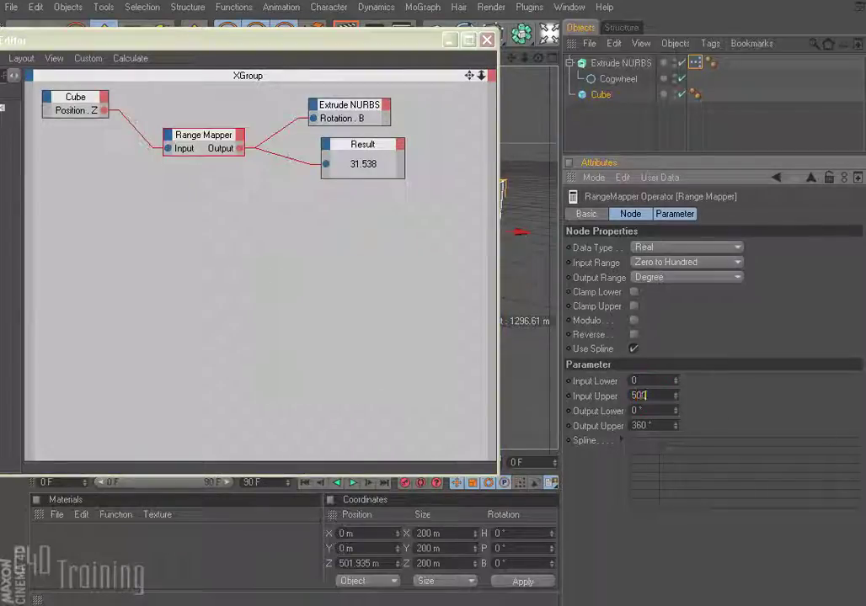
left_click_drag(259, 52, 381, 507)
left_click_drag(453, 207, 395, 212)
left_click_drag(429, 496, 377, 434)
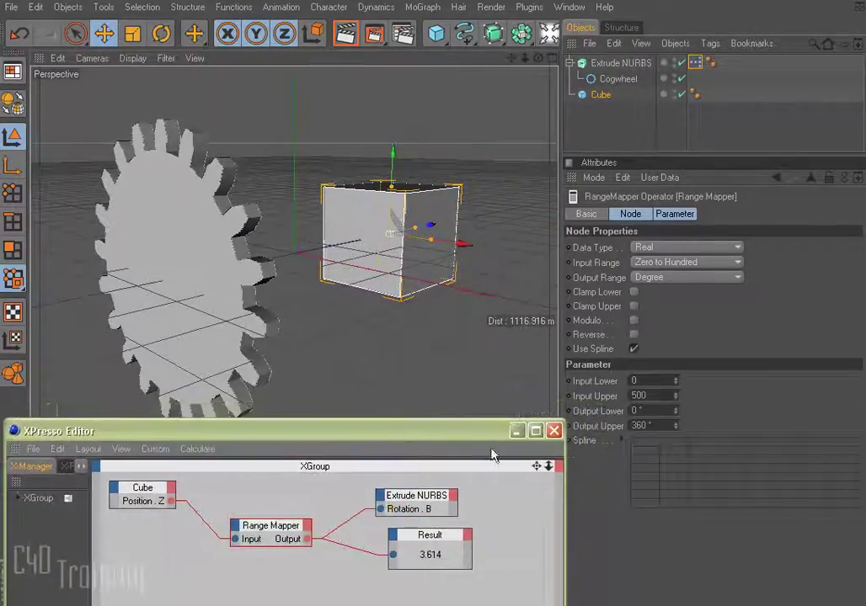
Set the Range Mapper's Input Upper to 1000, test it with the cube at about 379 m in Z, and close the XPresso Editor
double_click(644, 395)
type("1000")
key("Return")
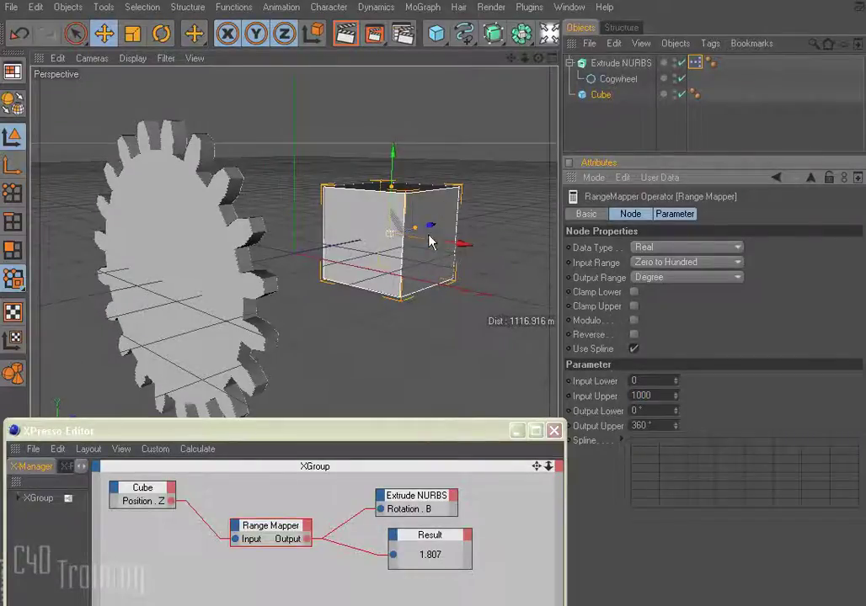
mouse_move(429, 229)
left_mouse_down()
mouse_move(526, 210)
mouse_move(402, 224)
mouse_move(414, 226)
left_mouse_up()
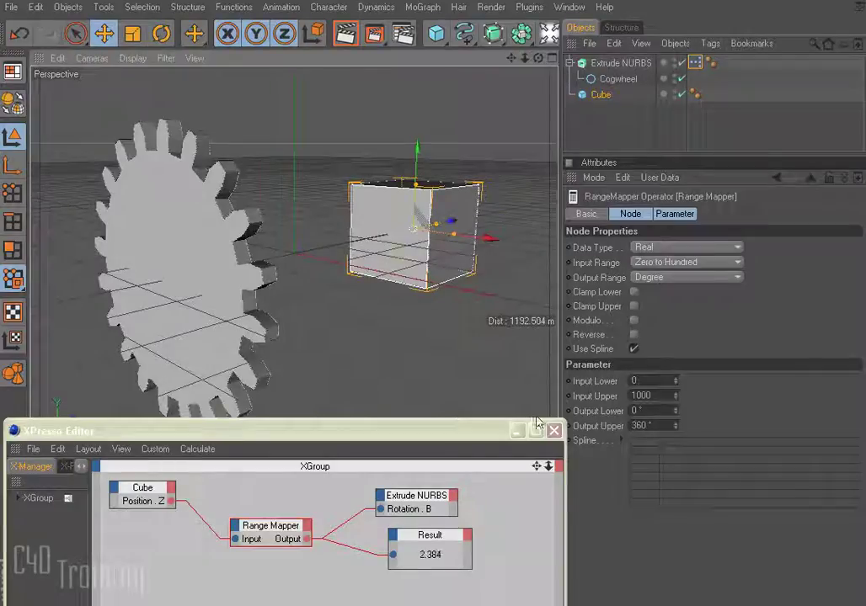
left_click_drag(439, 432, 663, 22)
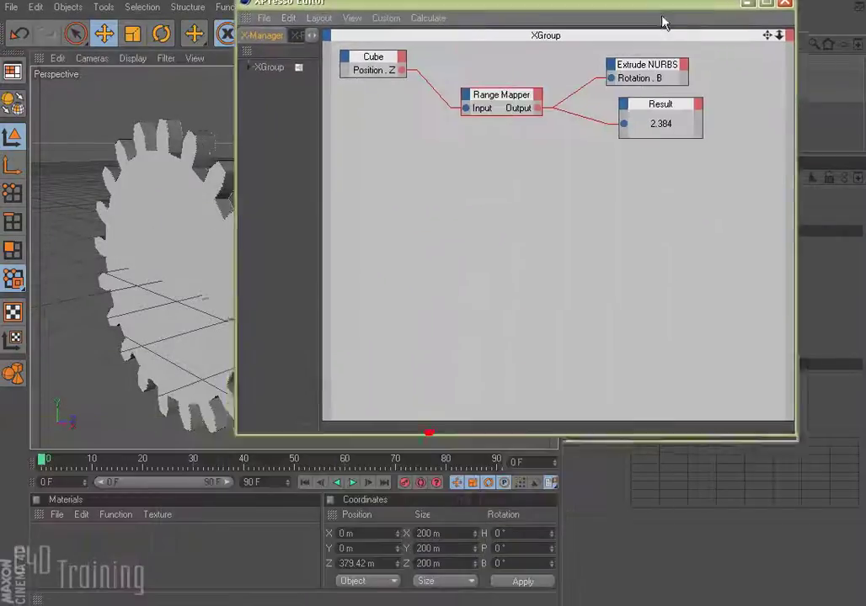
left_click_drag(376, 2, 305, 85)
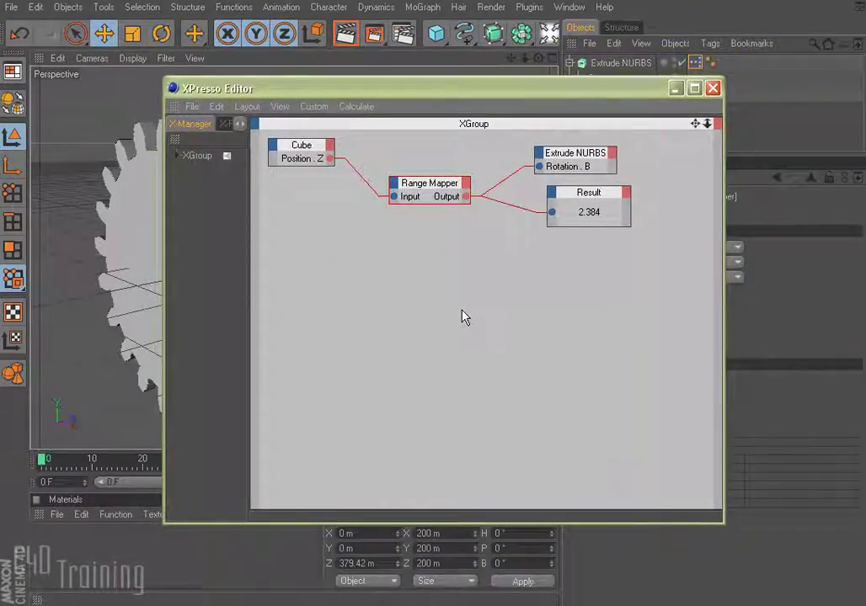
left_click(712, 90)
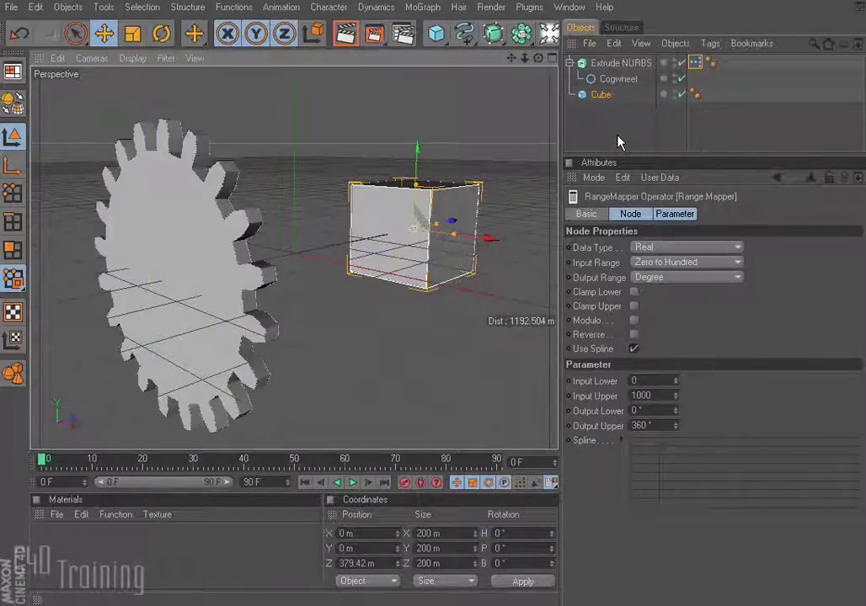
Reopen the XPresso expression and examine the Range Mapper's lower and upper input limits beside the gear and cube
double_click(695, 63)
left_click(427, 192)
left_click_drag(565, 86, 352, 71)
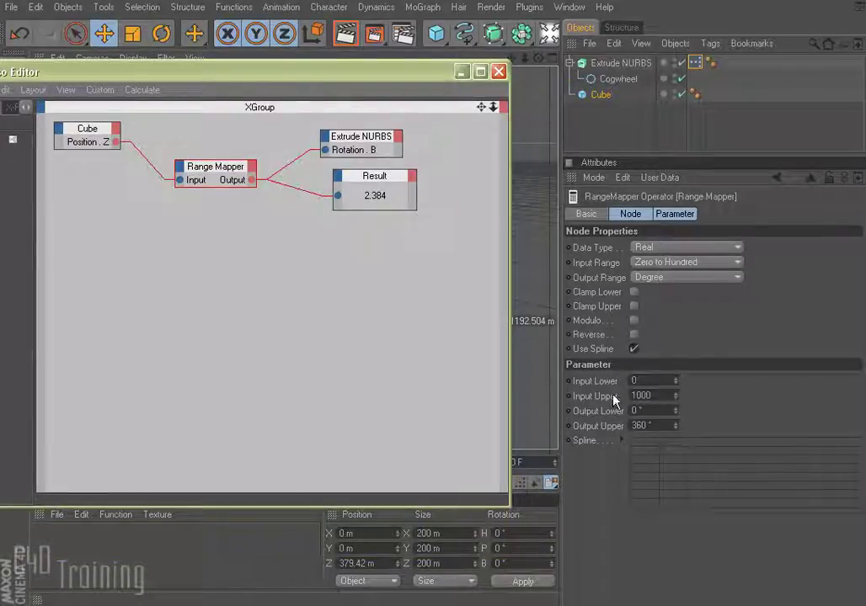
left_click(642, 380)
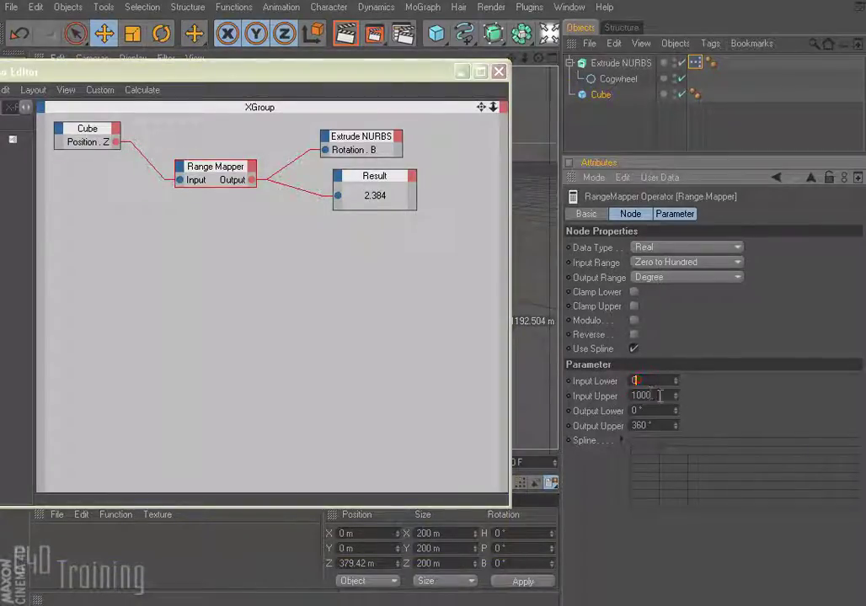
left_click_drag(375, 75, 386, 360)
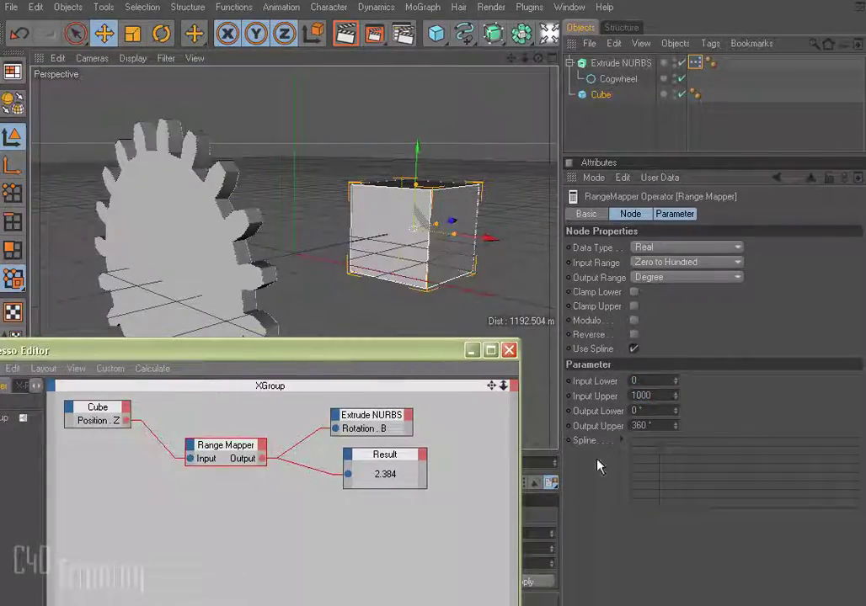
Set the Range Mapper's Output Upper to 180°, move the cube along Z to test the rotation, and close the XPresso Editor
double_click(640, 426)
type("180")
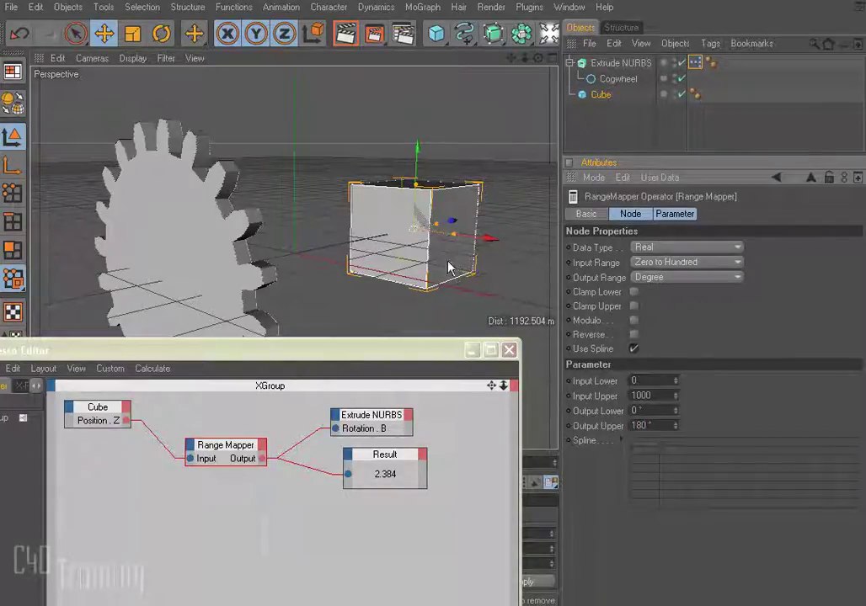
left_click_drag(450, 226, 412, 227)
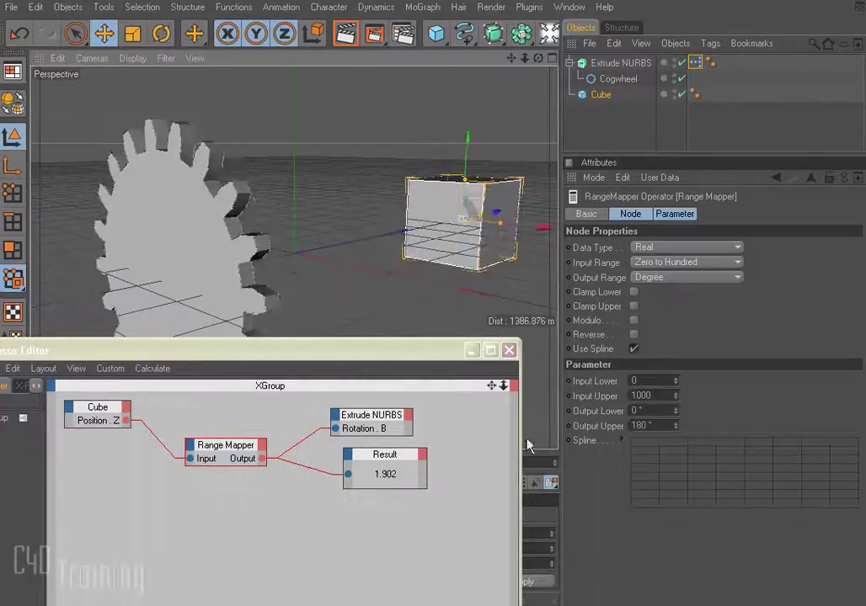
left_click(658, 395)
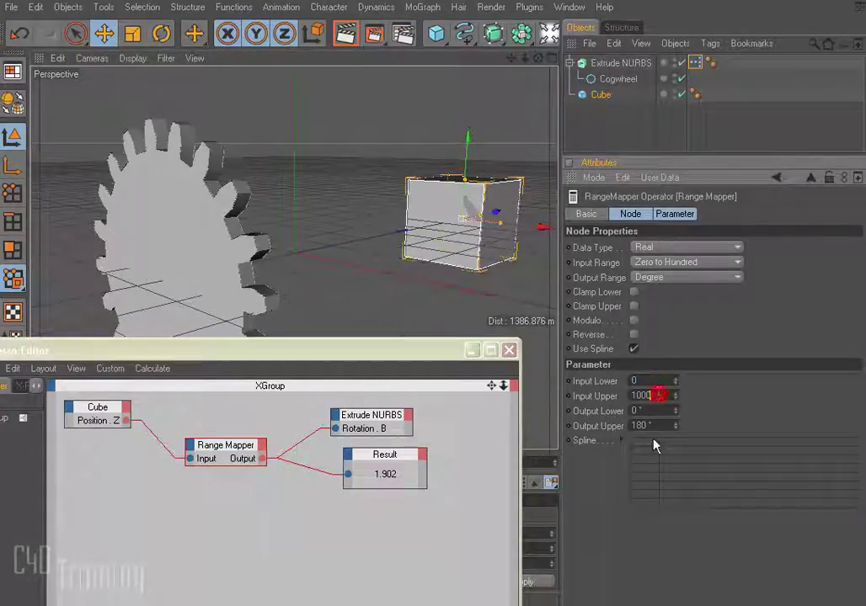
left_click(509, 350)
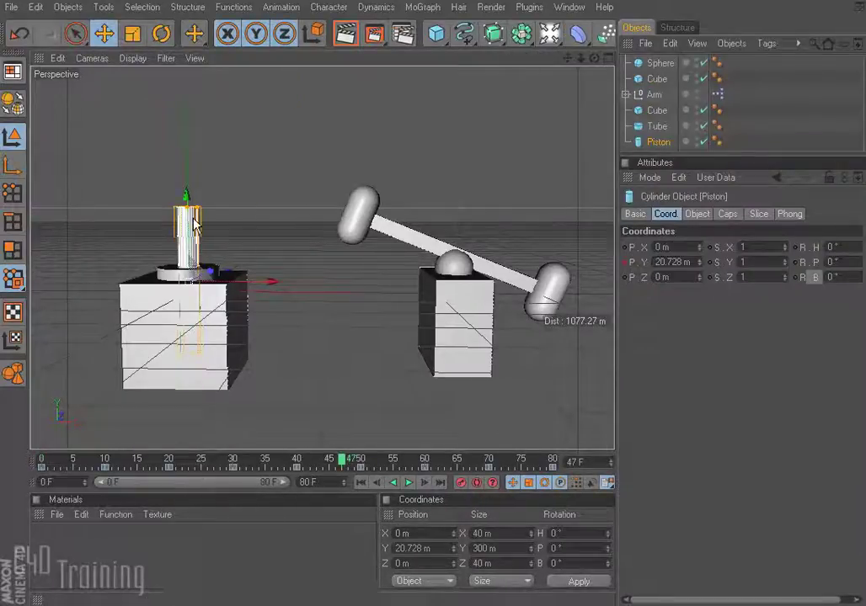
Move the piston along Y to test how it works with the swinging arm
mouse_move(192, 200)
left_mouse_down()
mouse_move(192, 145)
mouse_move(195, 213)
mouse_move(192, 118)
mouse_move(192, 212)
left_mouse_up()
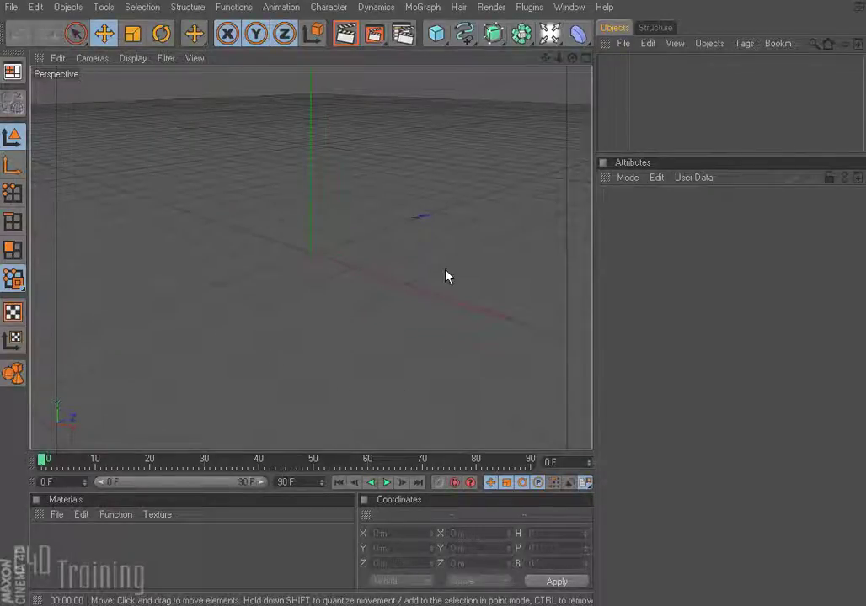
Add a cylinder, stretch its height to about 473 m, and move it along X to about -393 m
left_click(436, 33)
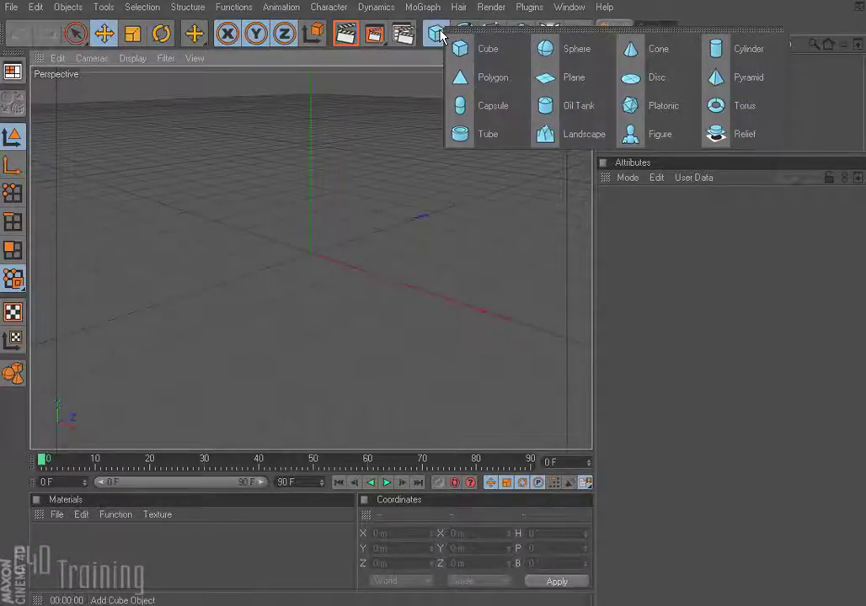
left_click(762, 54)
left_click_drag(311, 195, 311, 111)
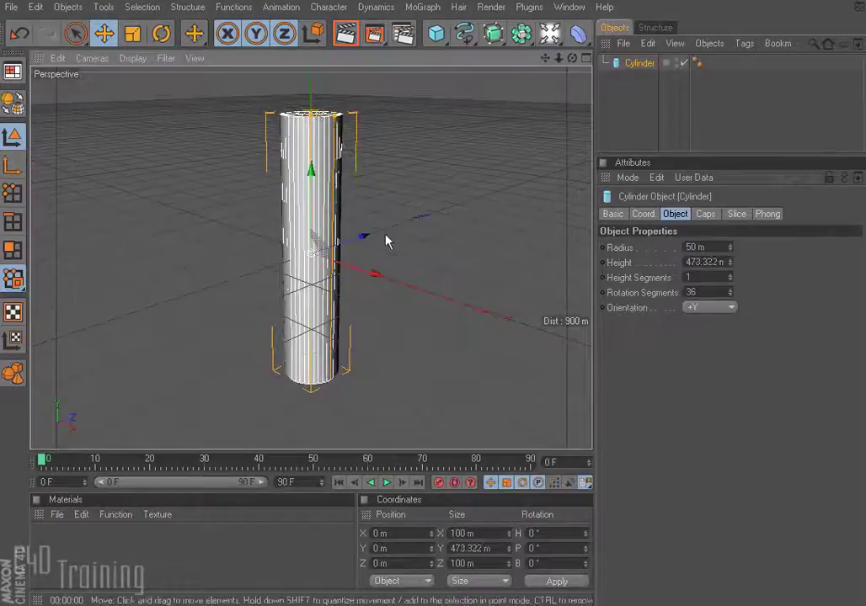
left_click_drag(375, 278, 239, 229)
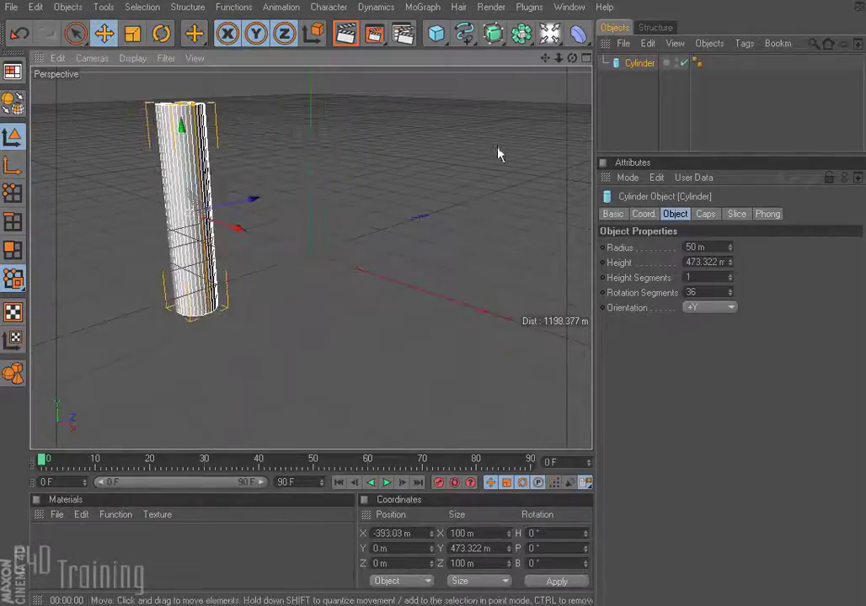
Add a cube, resize it to about 521 × 42 × 64 m, and move it along X to about 193 m
left_click_drag(437, 41, 474, 49)
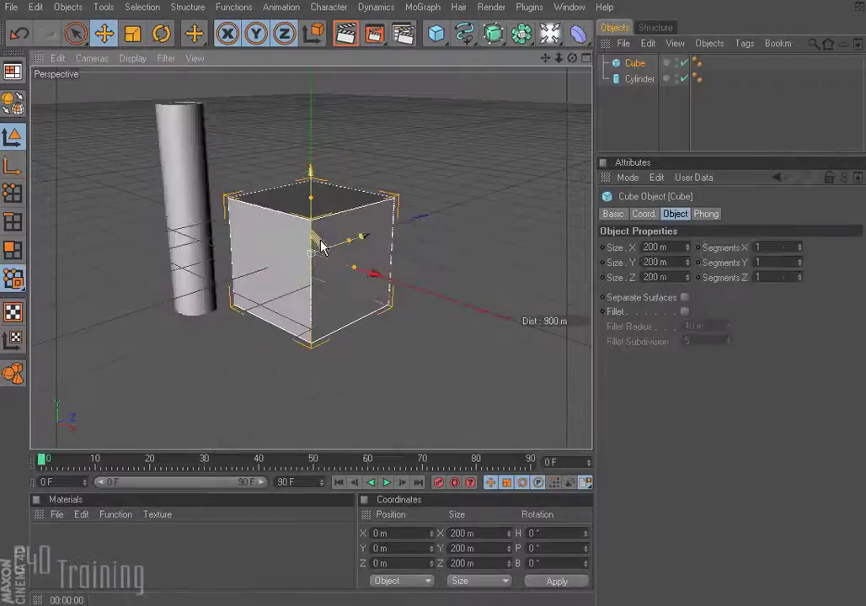
left_click_drag(311, 197, 405, 277)
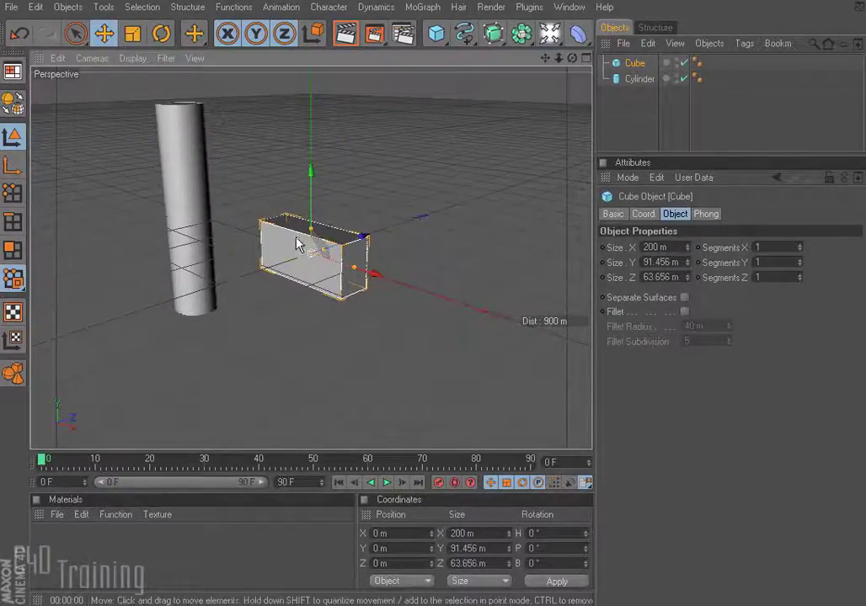
left_click_drag(310, 228, 310, 242)
left_click_drag(355, 271, 442, 297)
left_click_drag(375, 276, 476, 306)
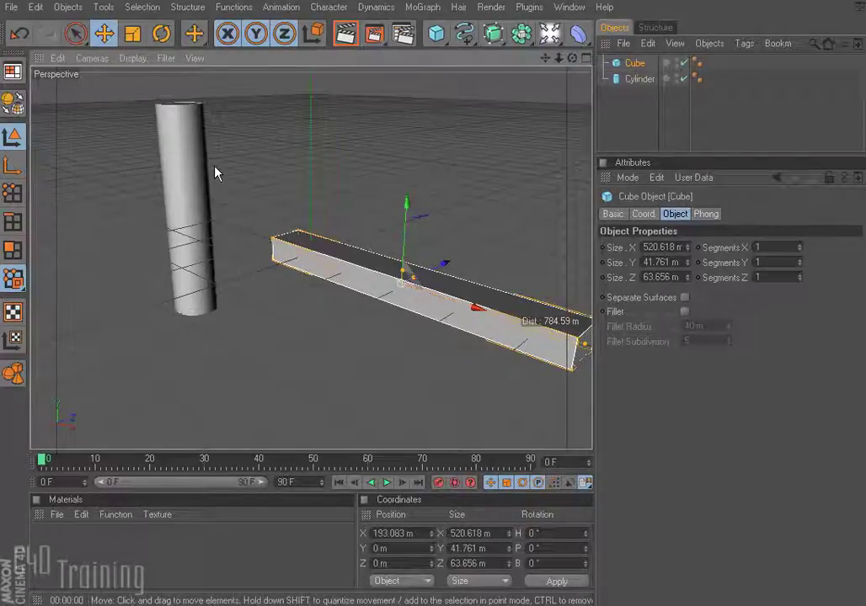
Shorten the cylinder's height to about 434 m and move it along Y to about 26 m
left_click(185, 137)
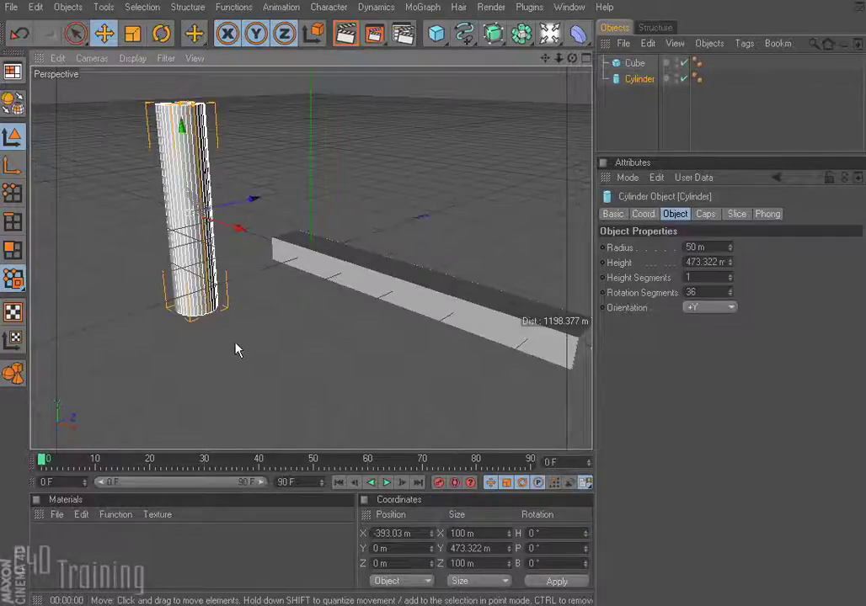
left_click_drag(249, 359, 270, 309, "alt")
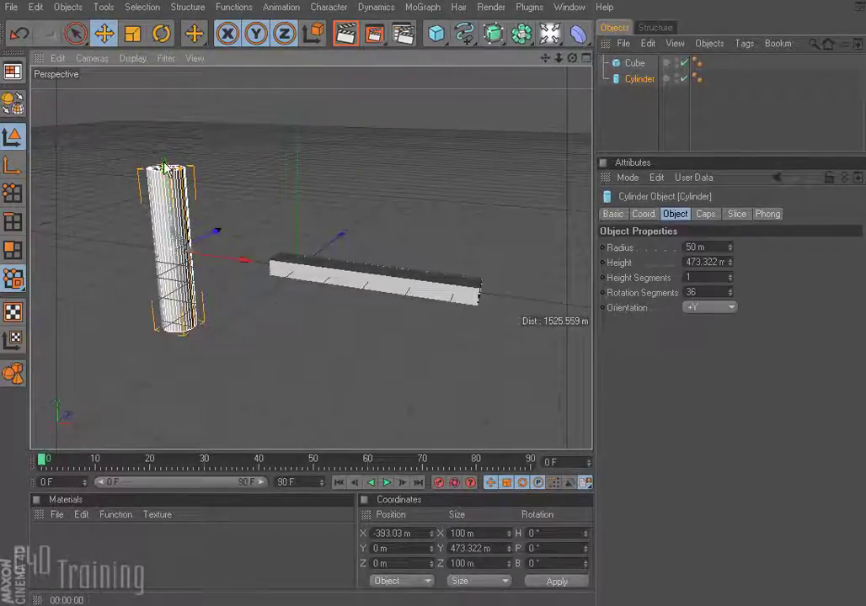
mouse_move(165, 169)
left_mouse_down()
mouse_move(165, 95)
mouse_move(165, 194)
mouse_move(165, 165)
left_mouse_up()
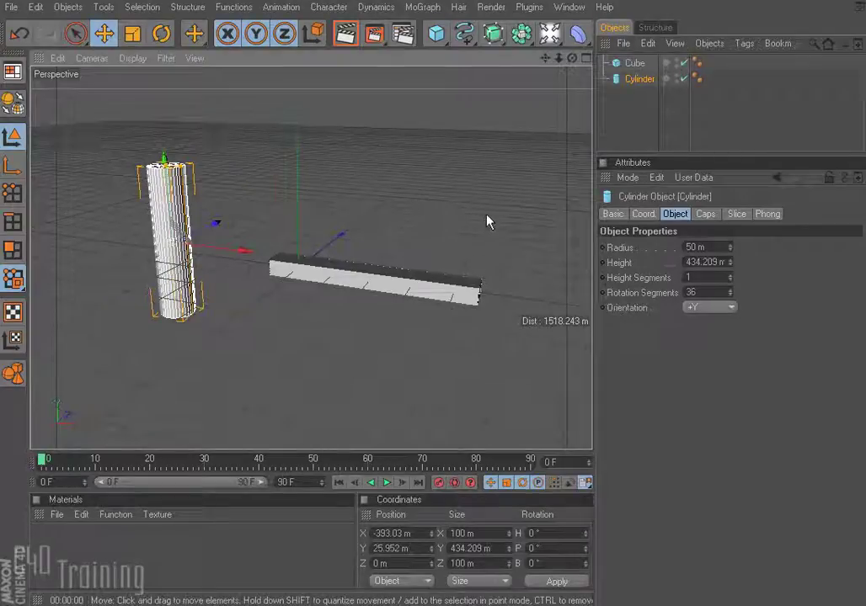
Raise the cylinder along its Y axis and set its Y position to exactly 200 m
left_click(634, 63)
left_click(638, 79)
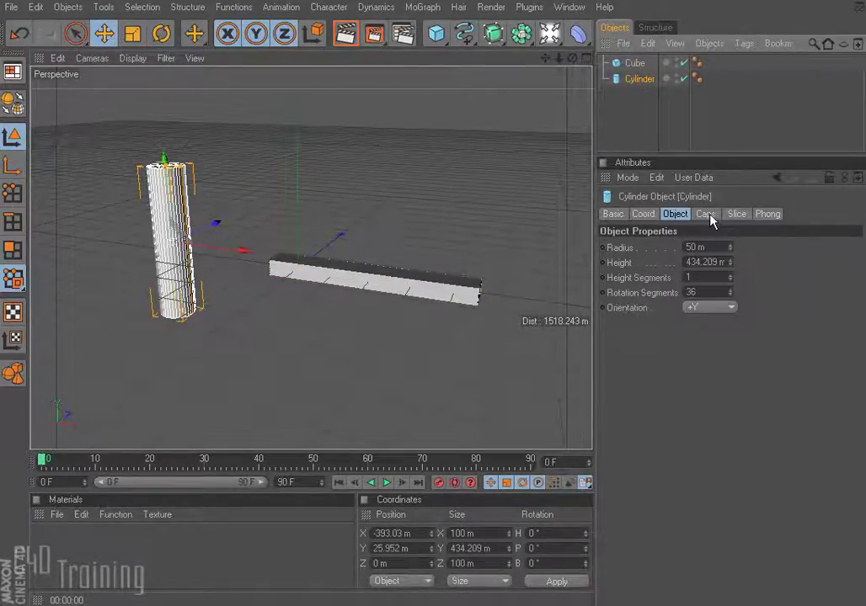
left_click(643, 216)
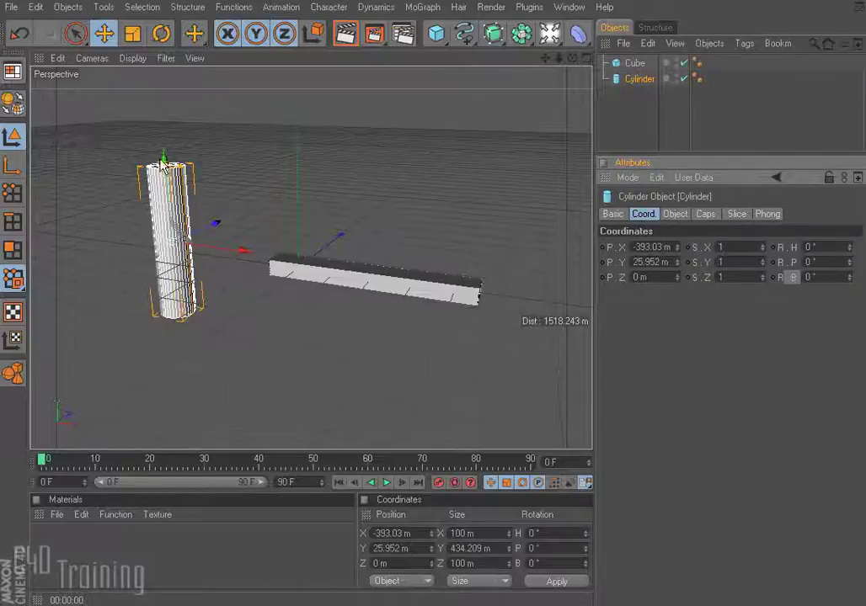
mouse_move(173, 241)
left_mouse_down()
mouse_move(173, 202)
mouse_move(172, 271)
mouse_move(172, 241)
left_mouse_up()
double_click(665, 261)
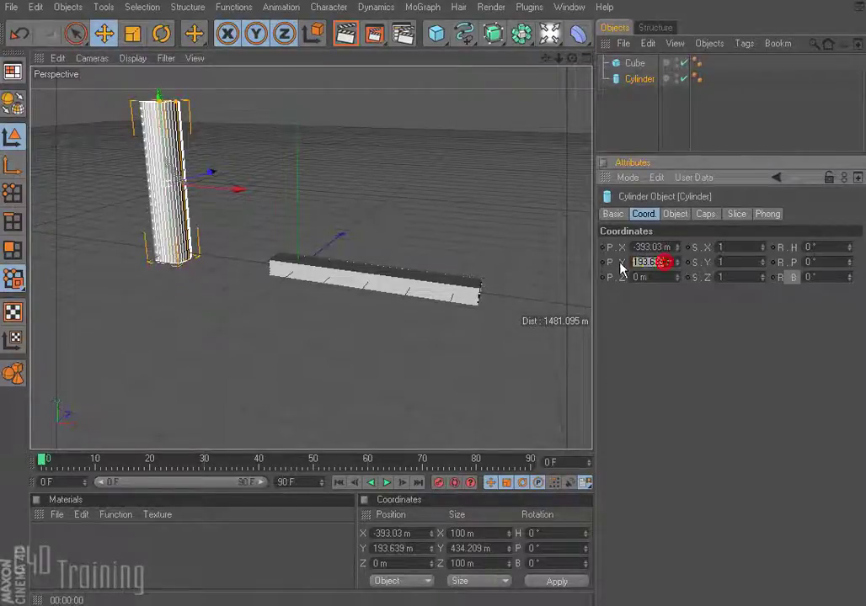
type("200")
key("Return")
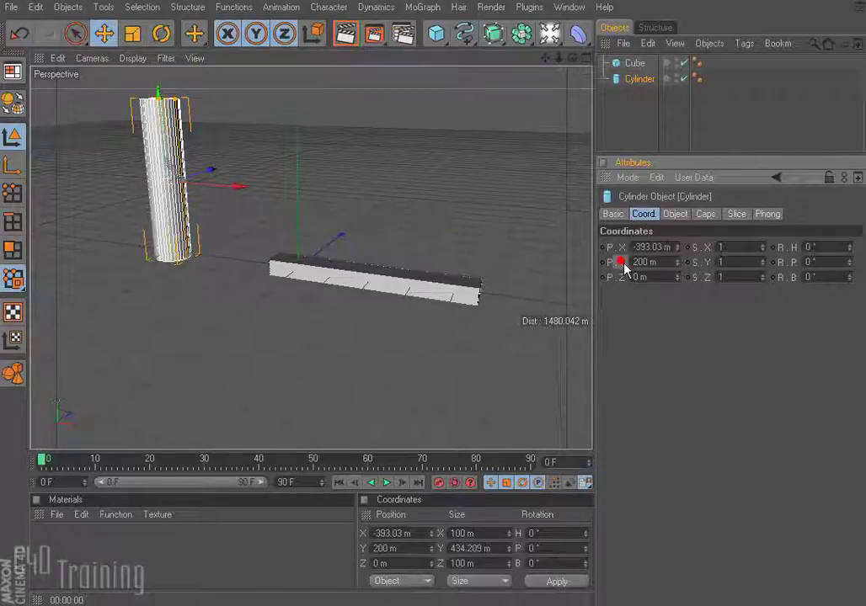
Set the cylinder's Y position as the driver parameter
right_click(623, 266)
left_click(621, 263)
right_click(623, 264)
mouse_move(644, 272)
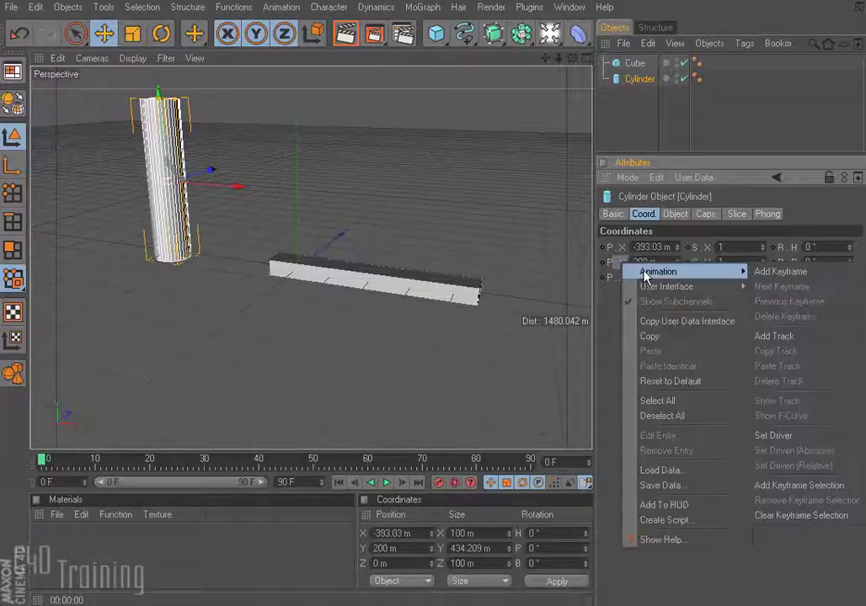
left_click(790, 437)
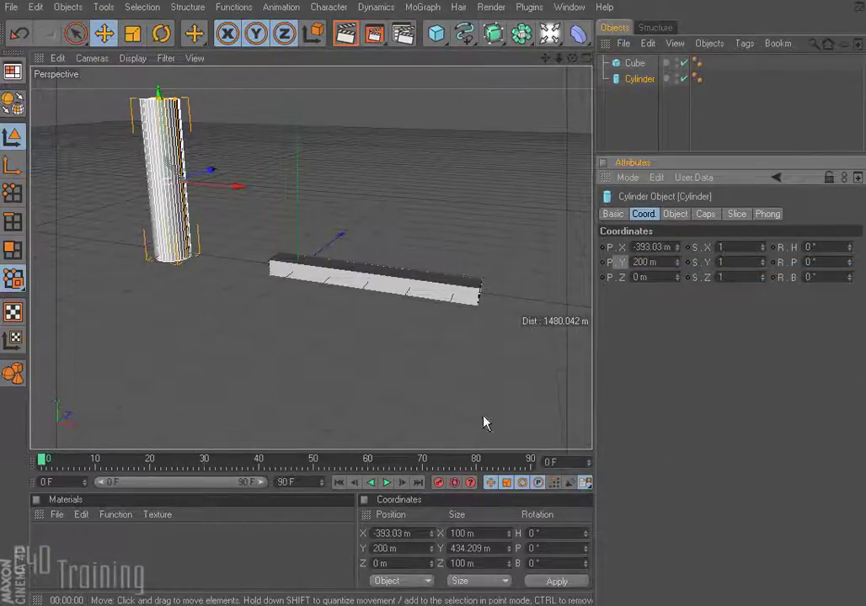
Test the cube's bank rotation and make it absolutely driven by the cylinder's Y position
left_click(399, 291)
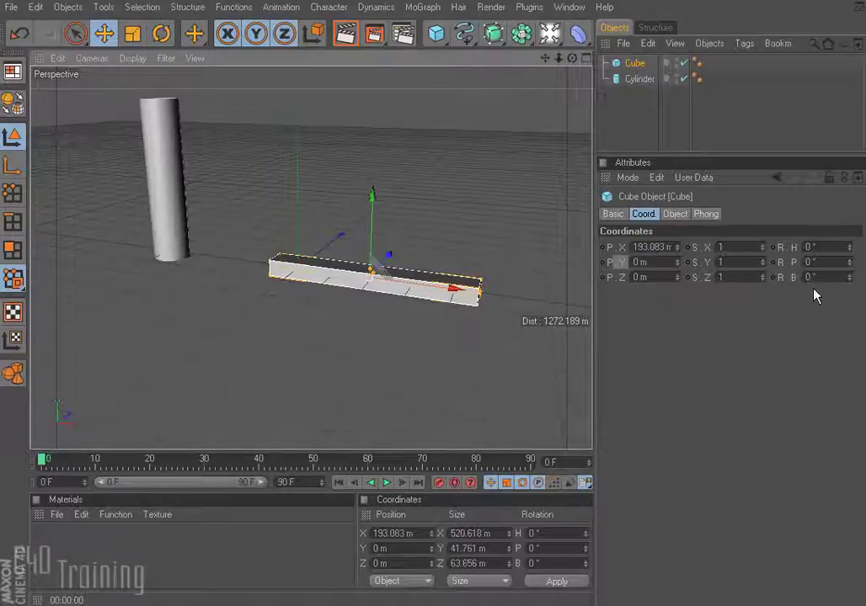
left_click_drag(850, 278, 848, 278)
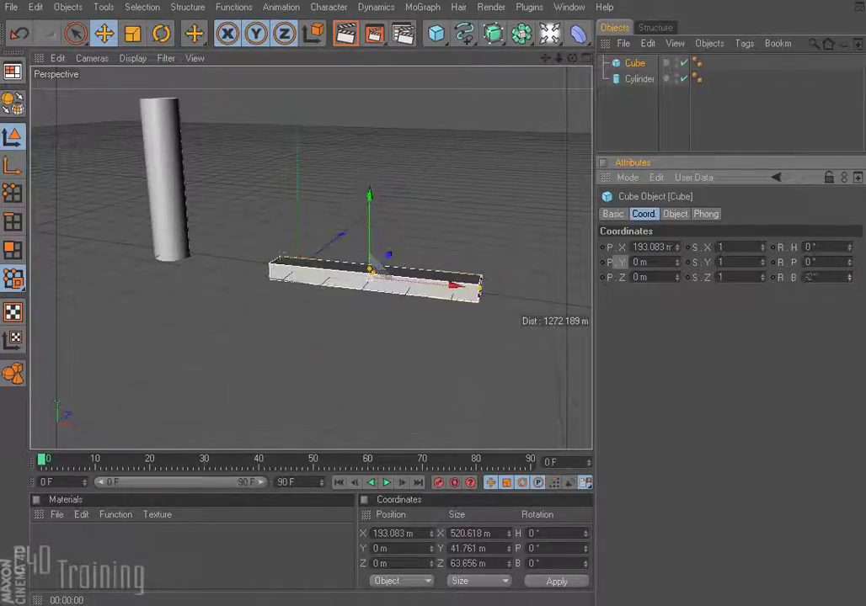
left_click_drag(591, 292, 376, 293)
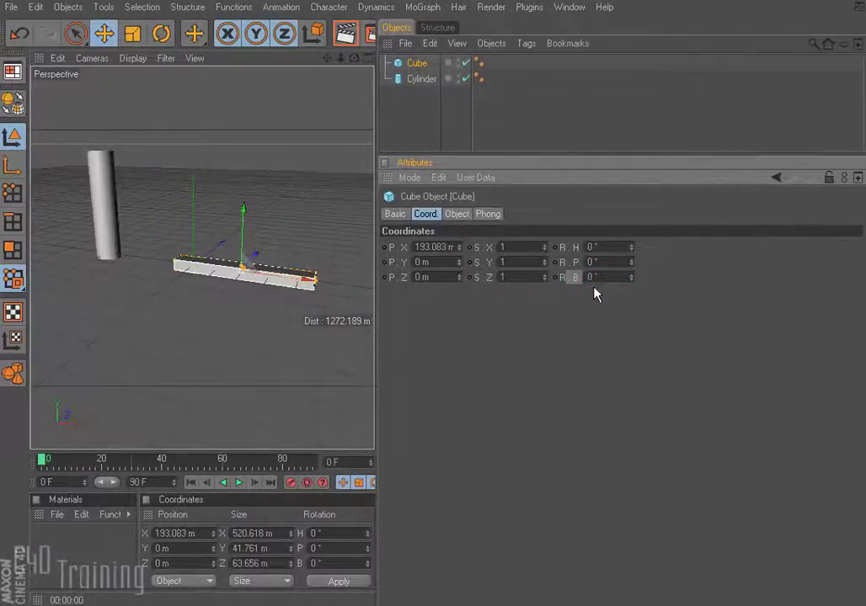
right_click(575, 278)
mouse_move(643, 286)
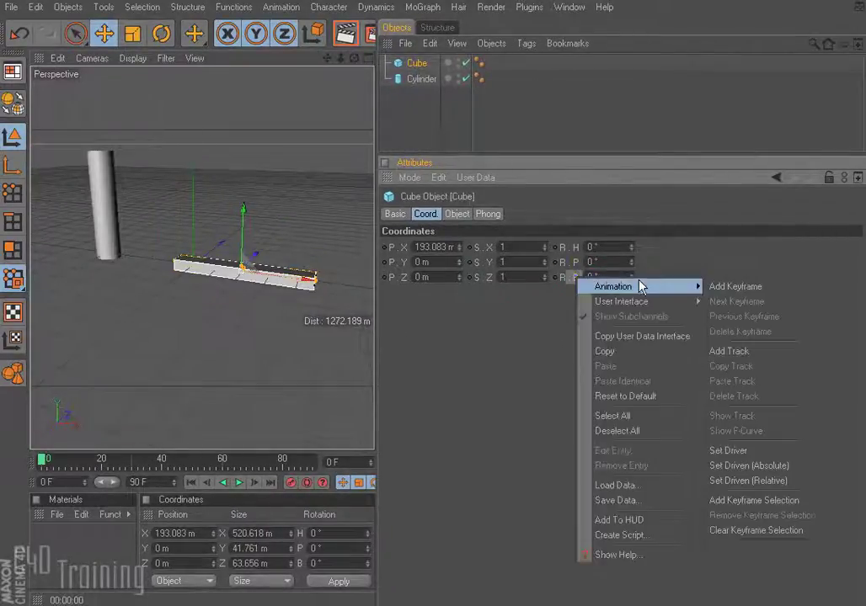
left_click(769, 465)
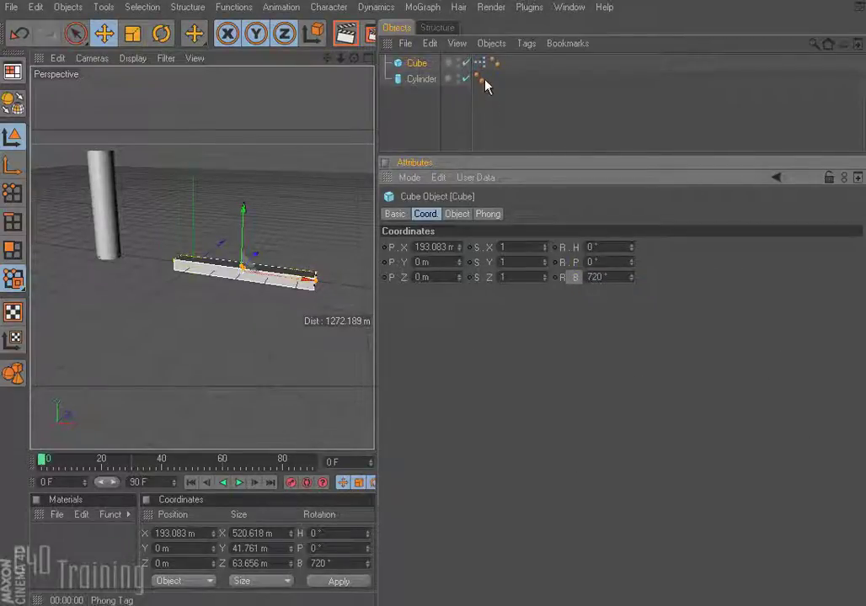
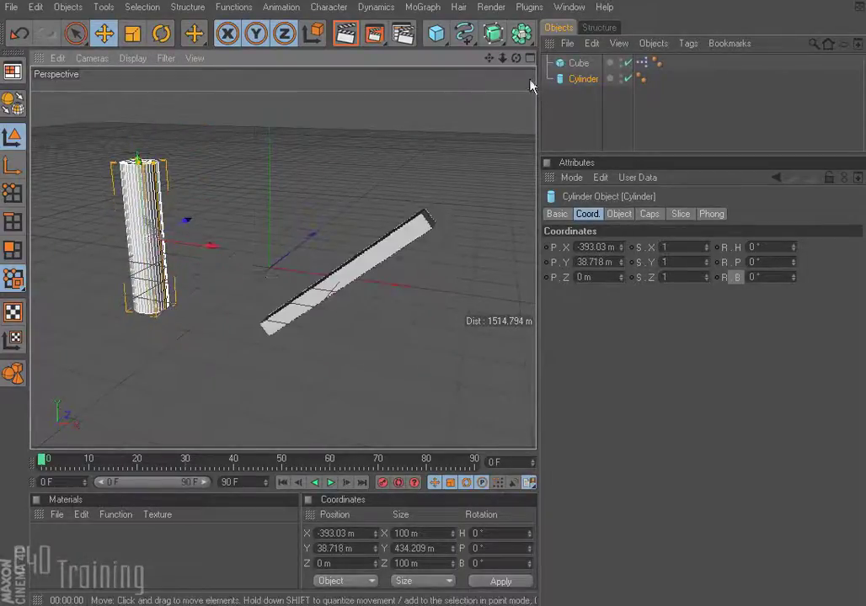
Open the cube's XPresso expression, move its editor clear of the viewport and attributes, and select the Range Mapper node
left_click(644, 65)
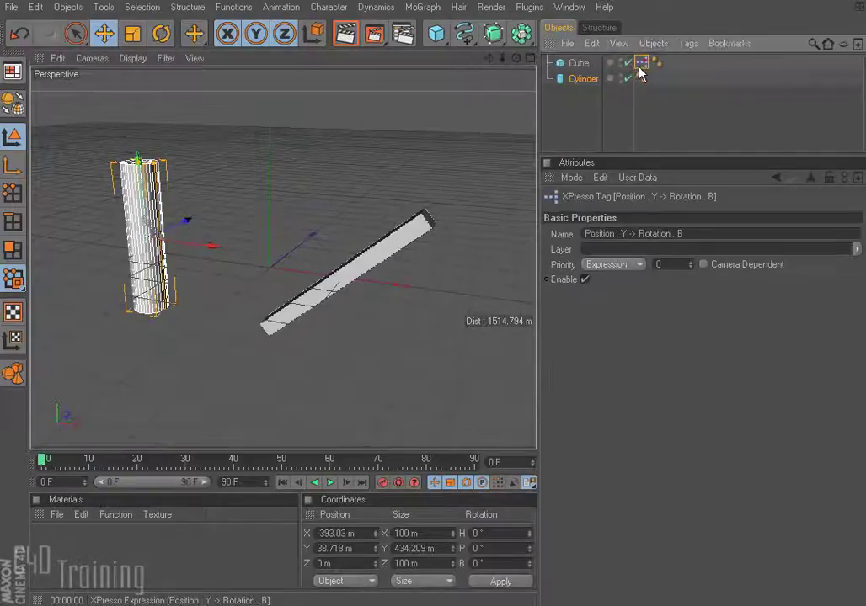
double_click(642, 64)
left_click_drag(329, 354, 484, 76)
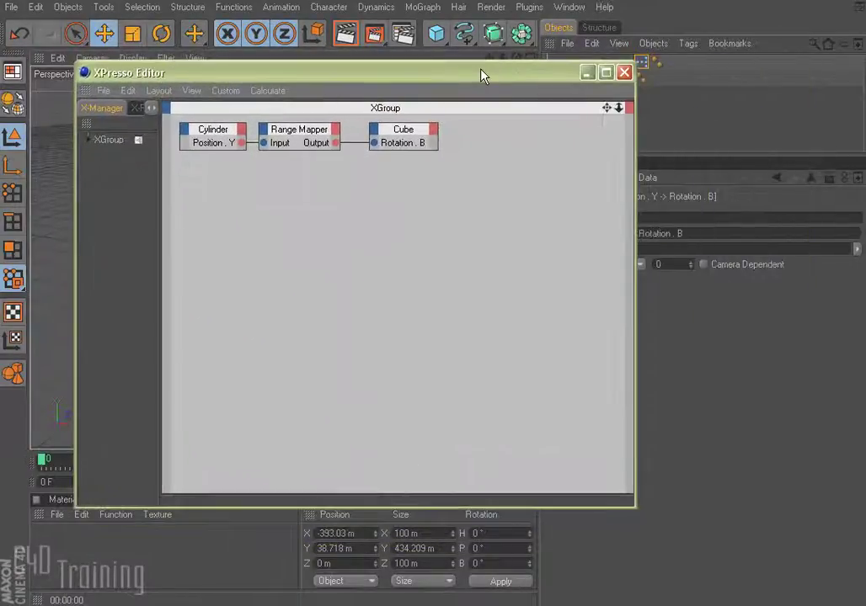
left_click(216, 136)
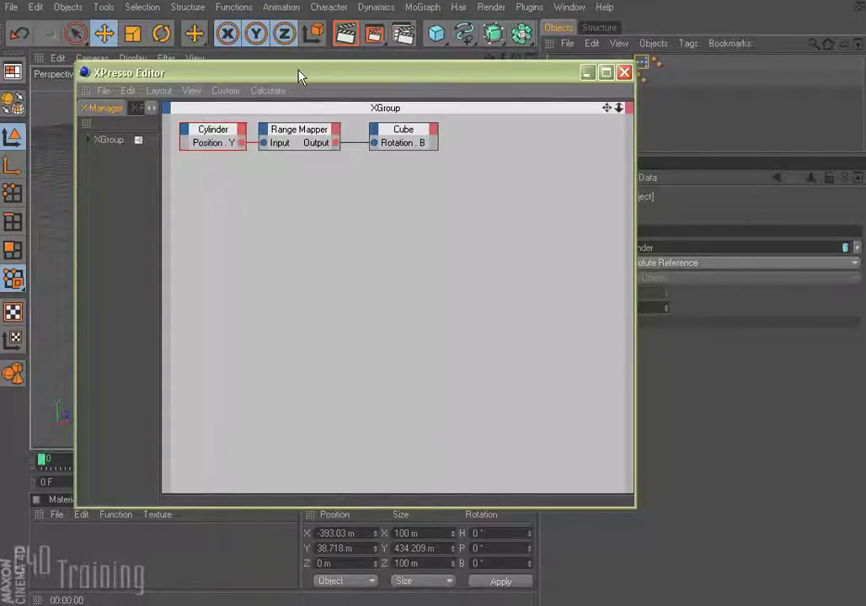
left_click_drag(300, 73, 160, 547)
left_click(287, 160)
left_click(802, 315)
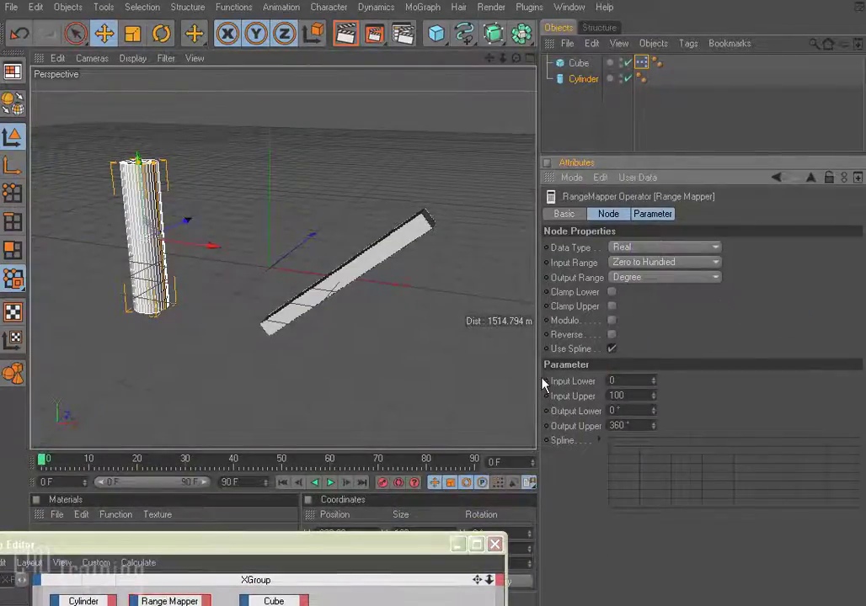
Set the Range Mapper's Input Lower to 200, Input Upper to 0, Output Lower to -30° and Output Upper to 30°
left_click(624, 380)
type("200")
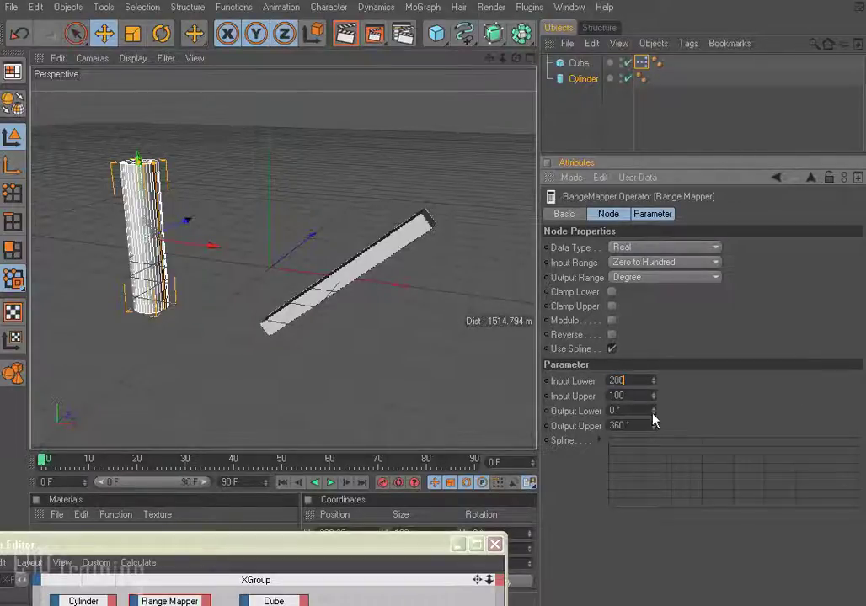
left_click(629, 395)
type("0")
left_click(619, 411)
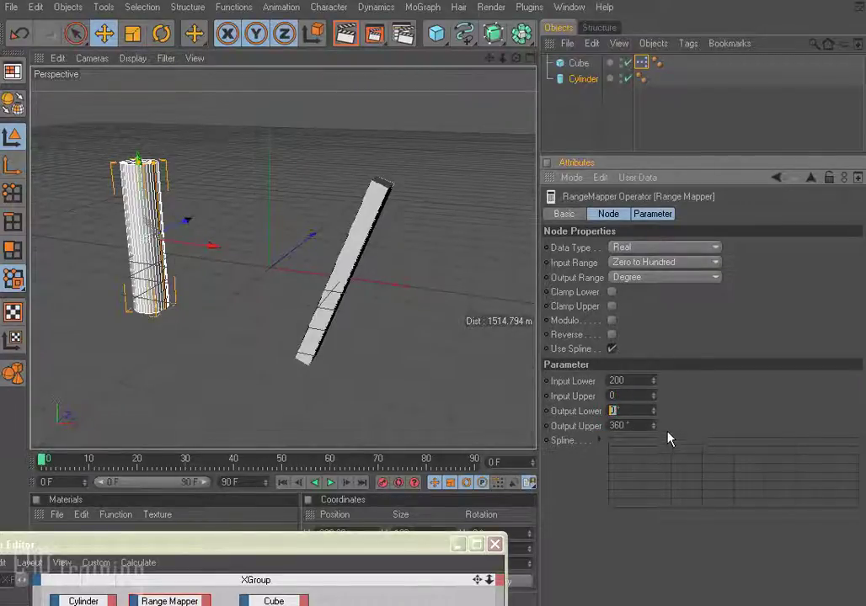
type("-30")
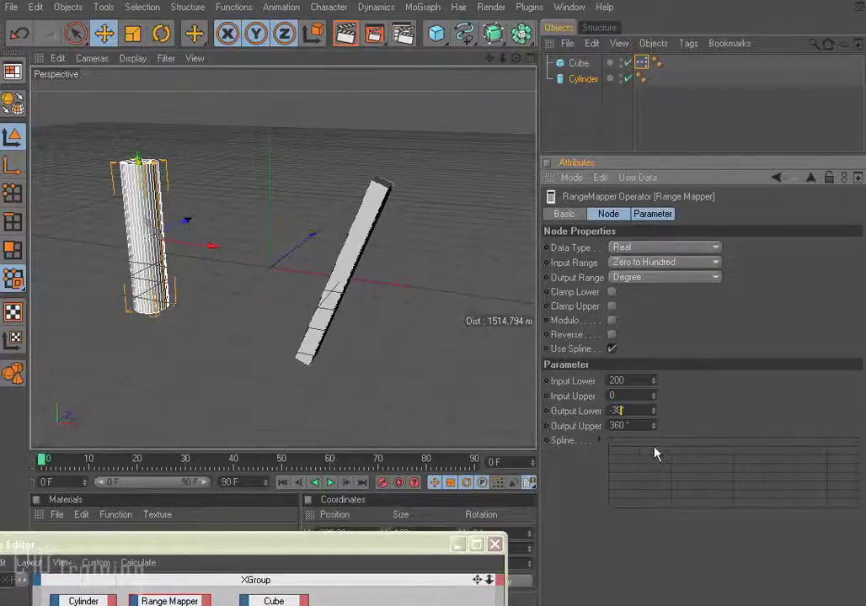
left_click(621, 425)
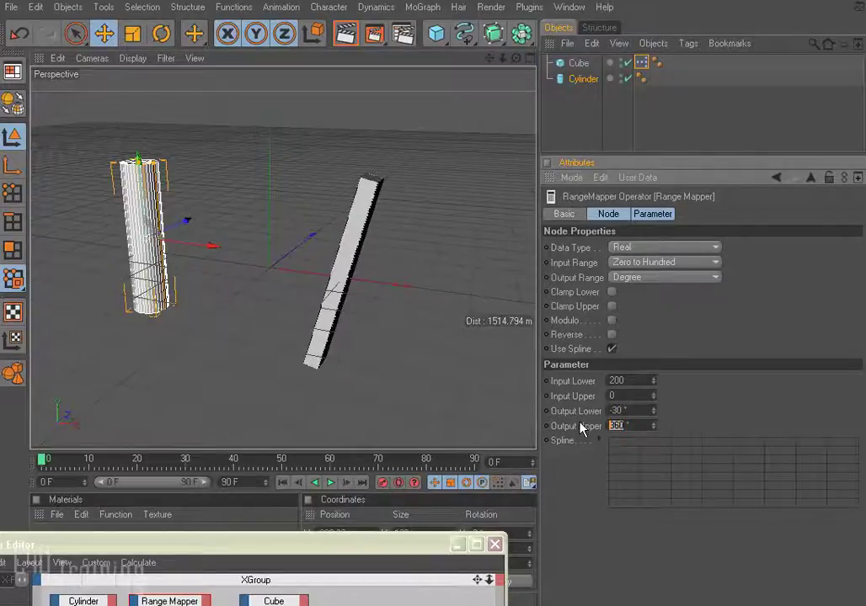
type("30")
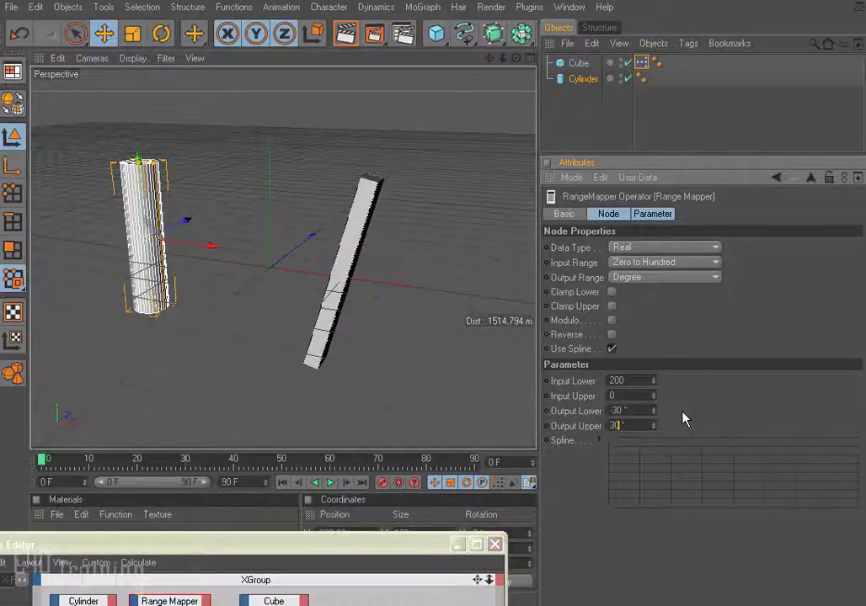
key("Return")
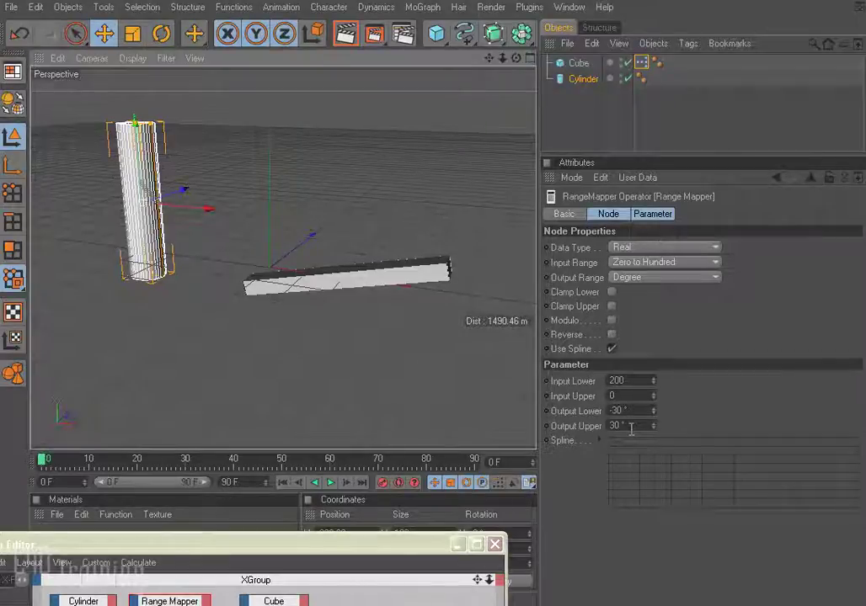
Set the Range Mapper's Output Lower to -60° and Output Upper to 60°, and move the cylinder along Y to test the cube's swing
left_click(624, 381)
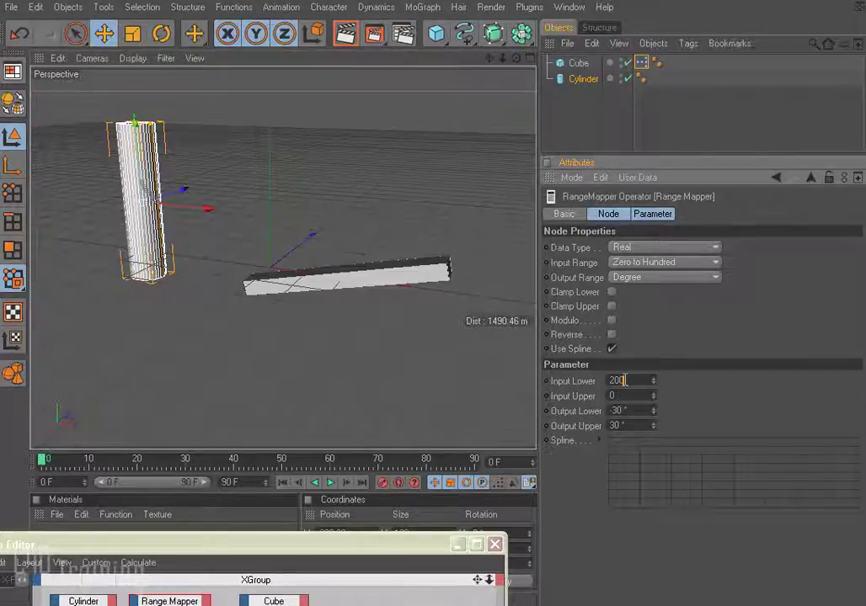
left_click(630, 425)
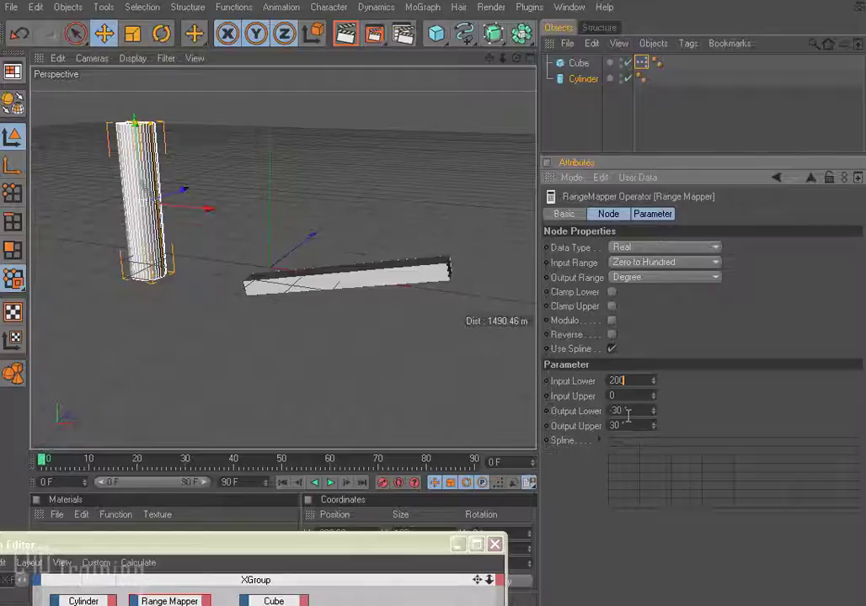
left_click(619, 410)
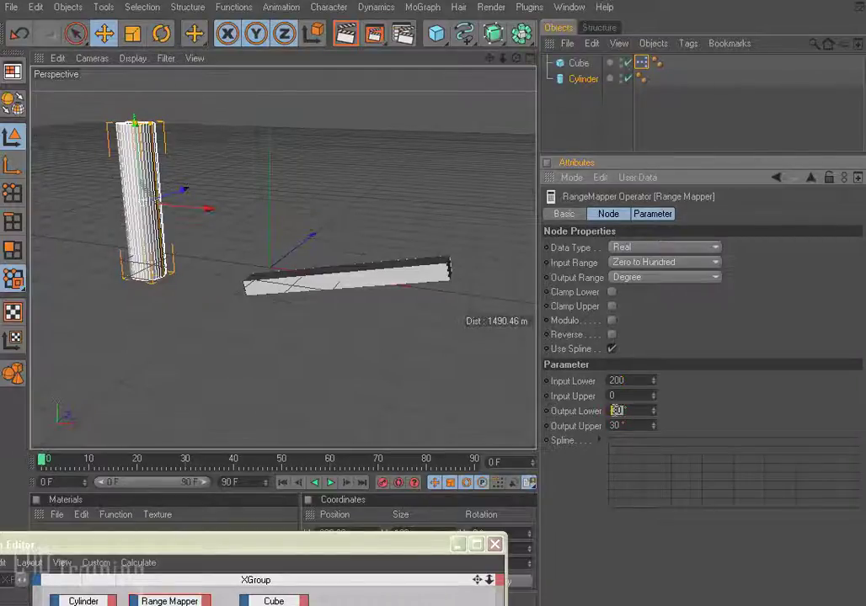
type("-60")
left_click(616, 426)
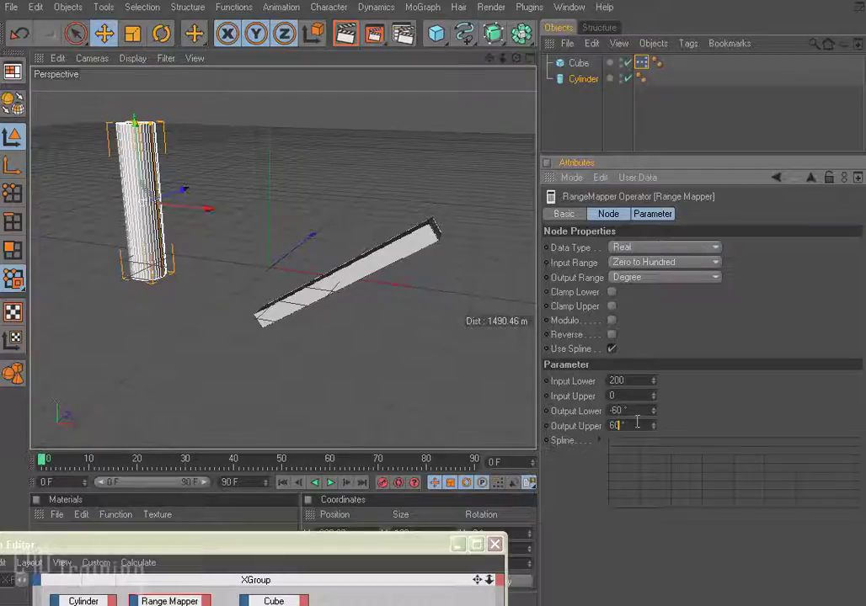
left_click(698, 412)
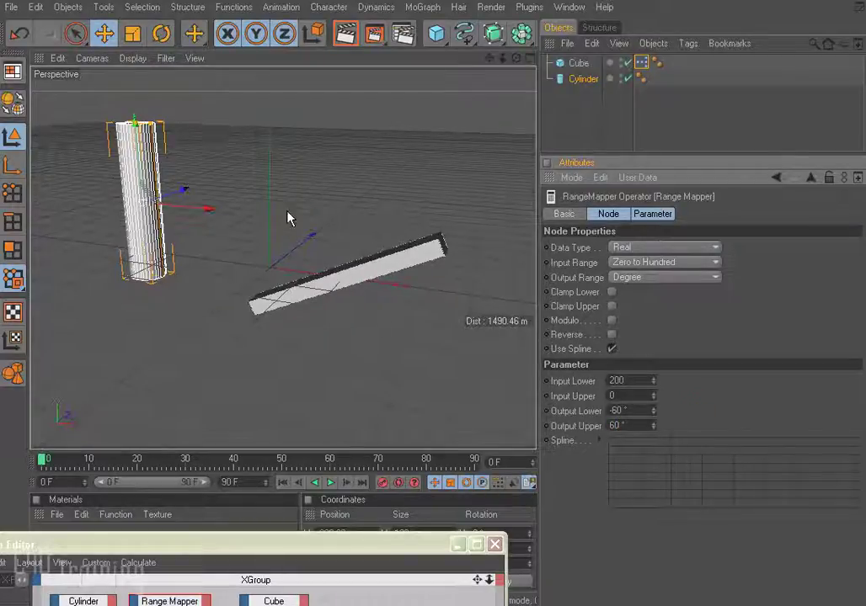
mouse_move(135, 120)
left_mouse_down()
mouse_move(124, 116)
mouse_move(133, 108)
mouse_move(139, 145)
mouse_move(135, 78)
mouse_move(135, 158)
mouse_move(132, 44)
mouse_move(139, 177)
mouse_move(136, 134)
left_mouse_up()
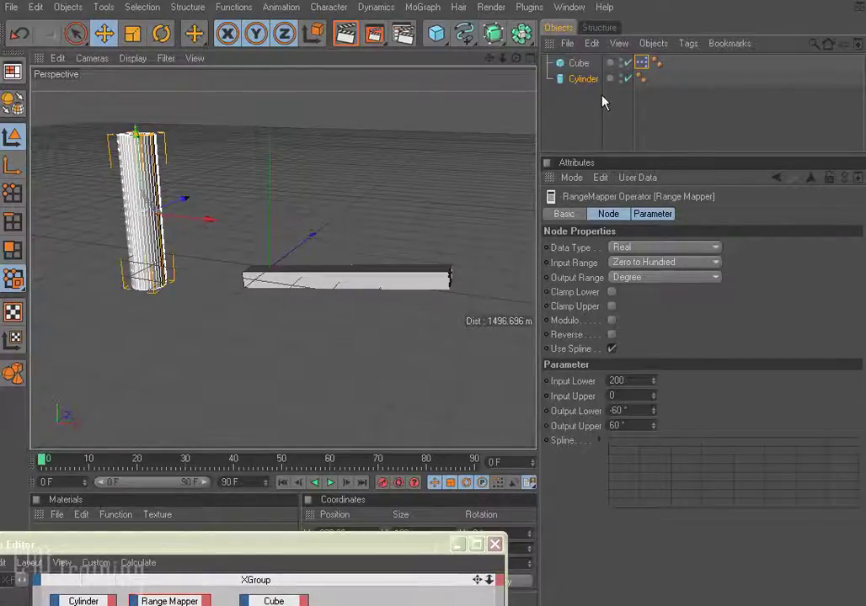
Set the cylinder's Y position to 200 m and record a Y position keyframe at frame 0
left_click(582, 79)
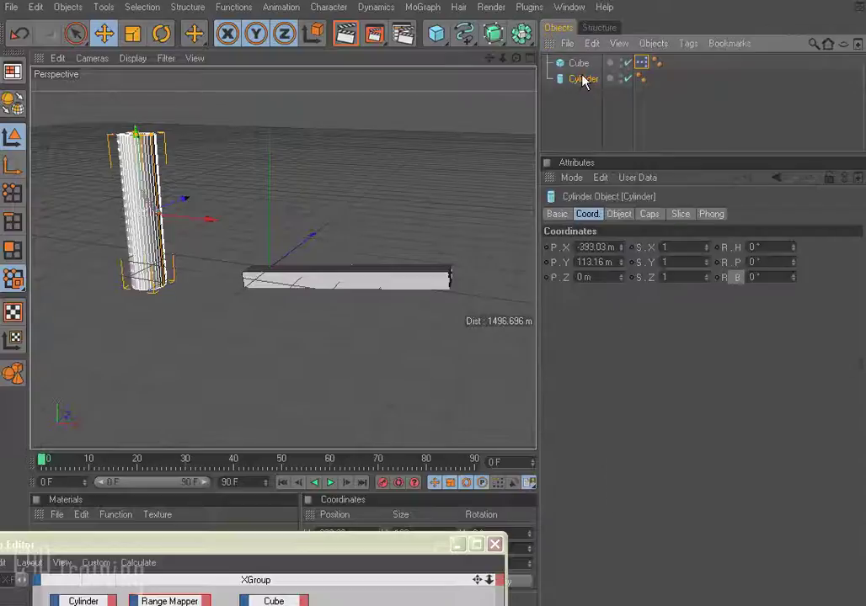
double_click(602, 262)
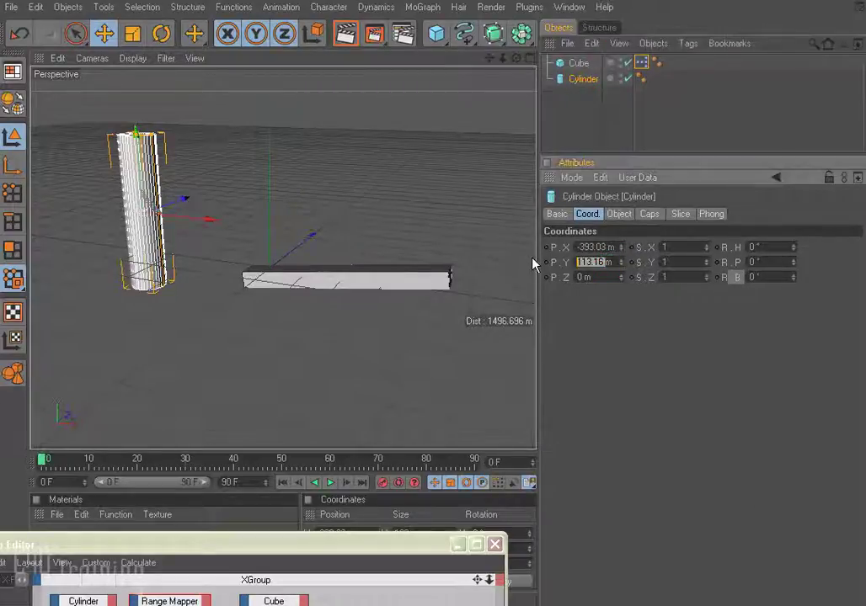
type("200")
key("Return")
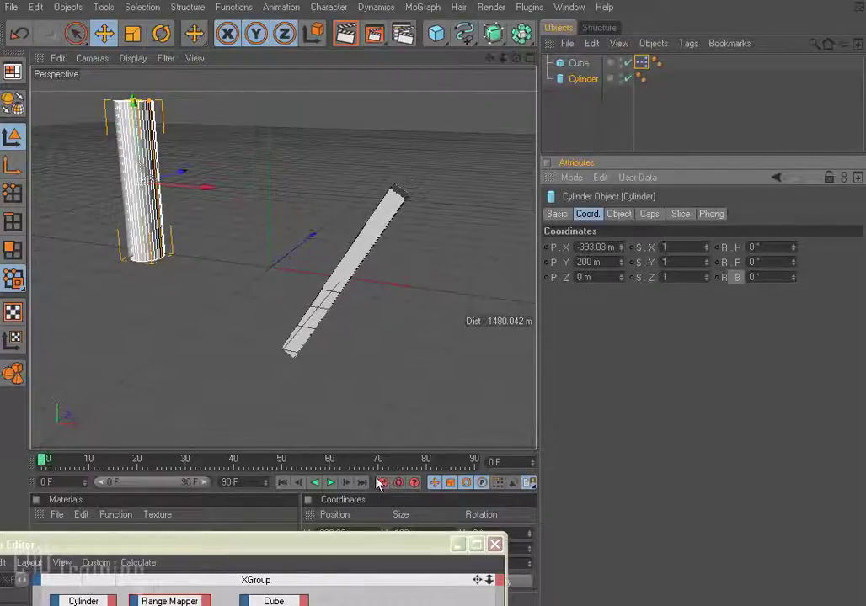
left_click(545, 262, "ctrl")
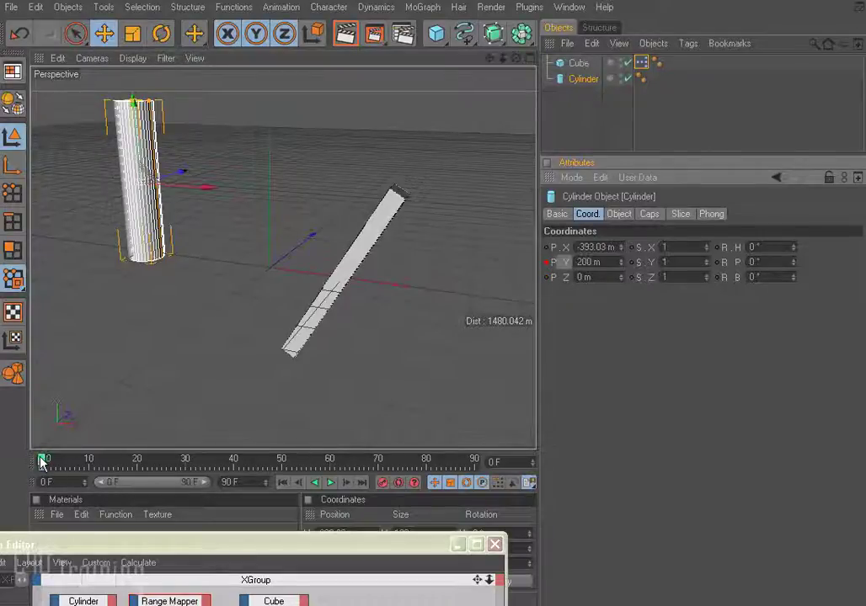
Record a Y position keyframe of 0 m for the cylinder at frame 10 and scrub back to frame 0
left_click_drag(40, 460, 89, 460)
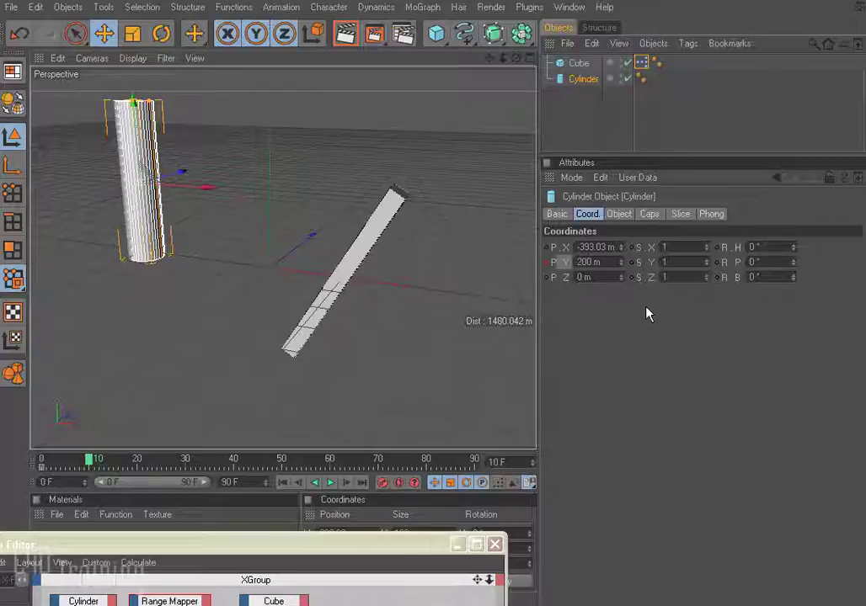
double_click(587, 262)
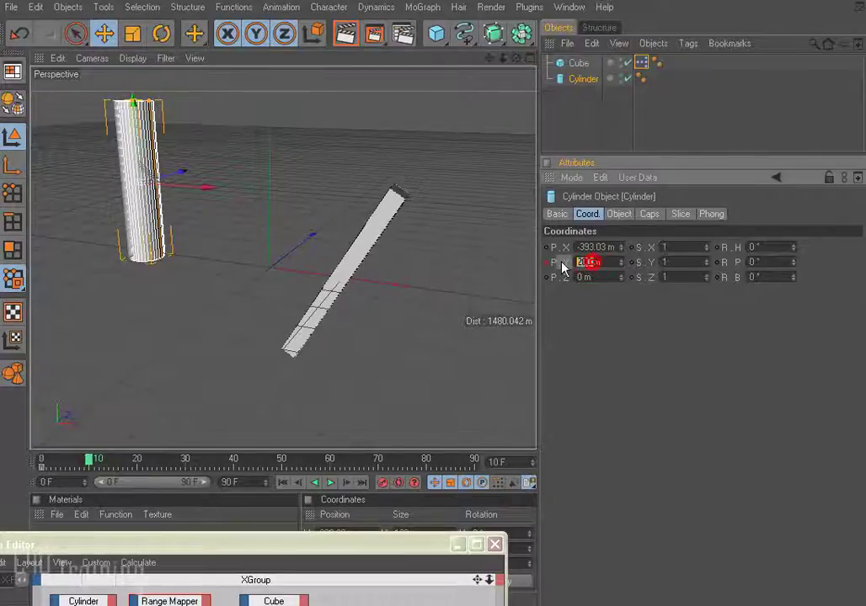
type("0m")
key("Return")
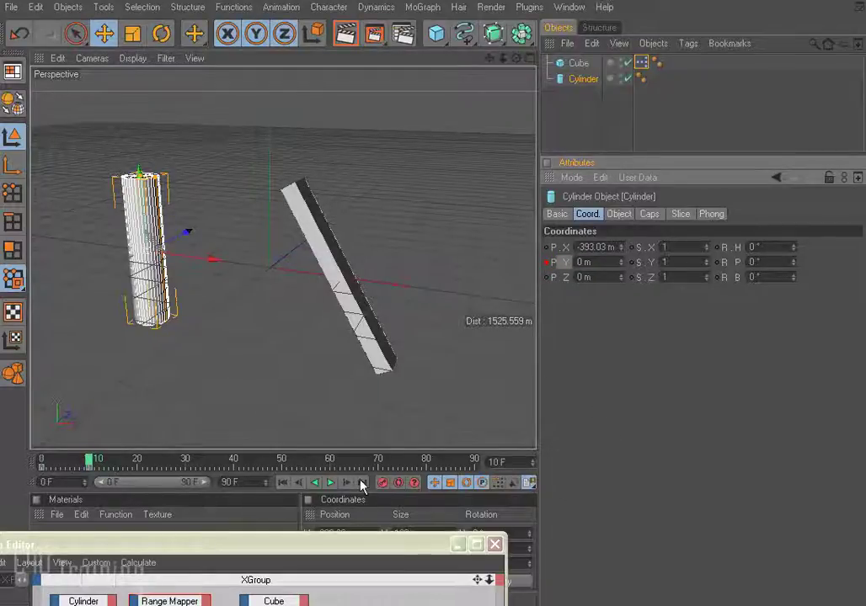
left_click(51, 461)
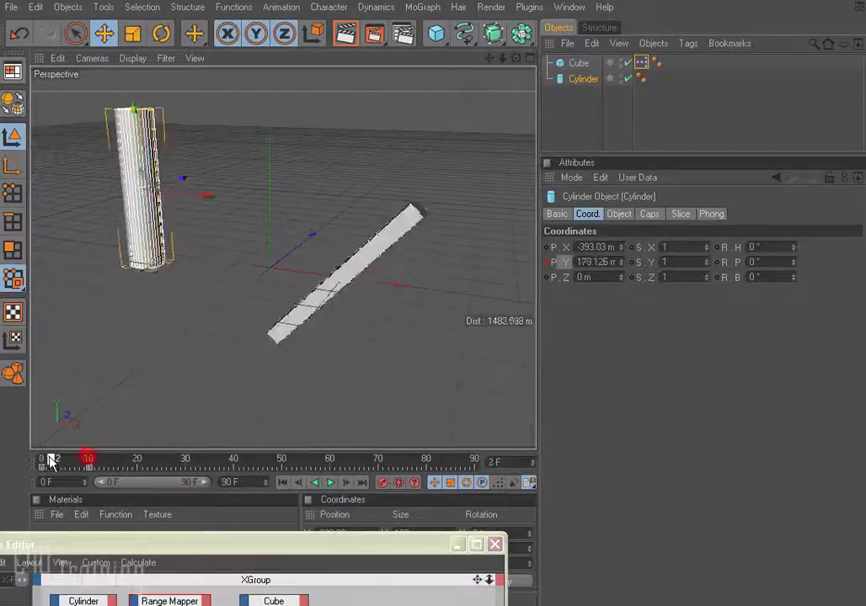
mouse_move(51, 461)
left_mouse_down()
mouse_move(91, 459)
mouse_move(15, 461)
mouse_move(127, 458)
mouse_move(37, 459)
left_mouse_up()
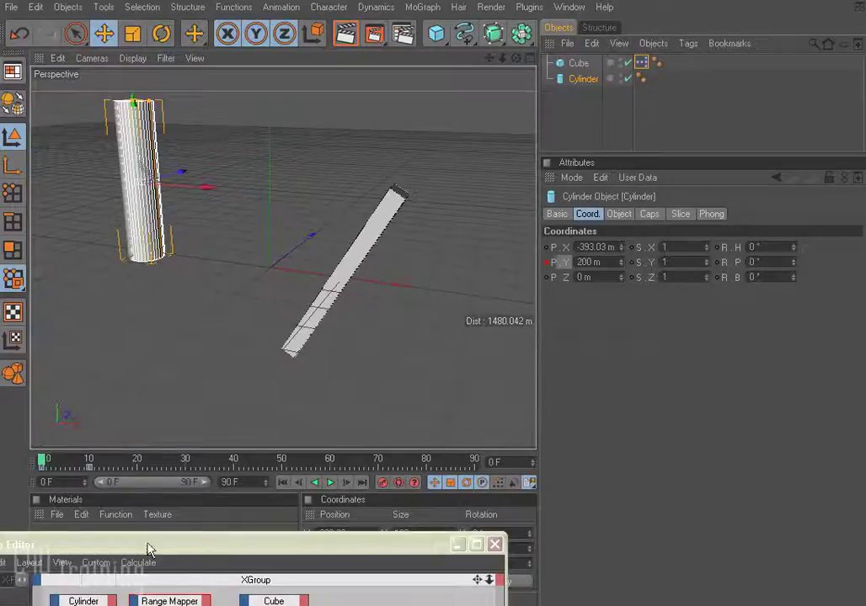
Set the Range Mapper's Output Lower to -30° and Output Upper to 30°, then move the XPresso Editor clear of the timeline
left_click_drag(150, 549, 214, 406)
left_click(241, 456)
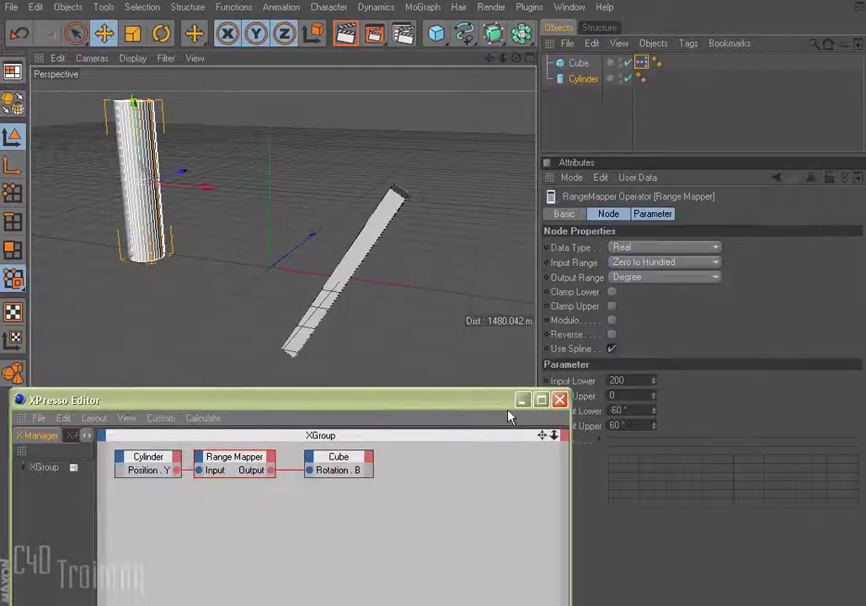
left_click_drag(507, 404, 428, 503)
double_click(618, 411)
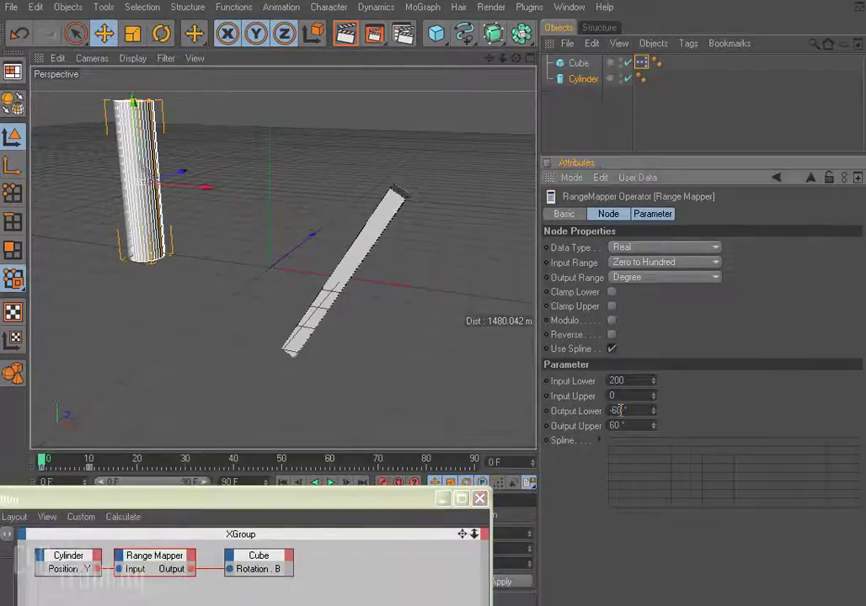
type("-30")
double_click(617, 426)
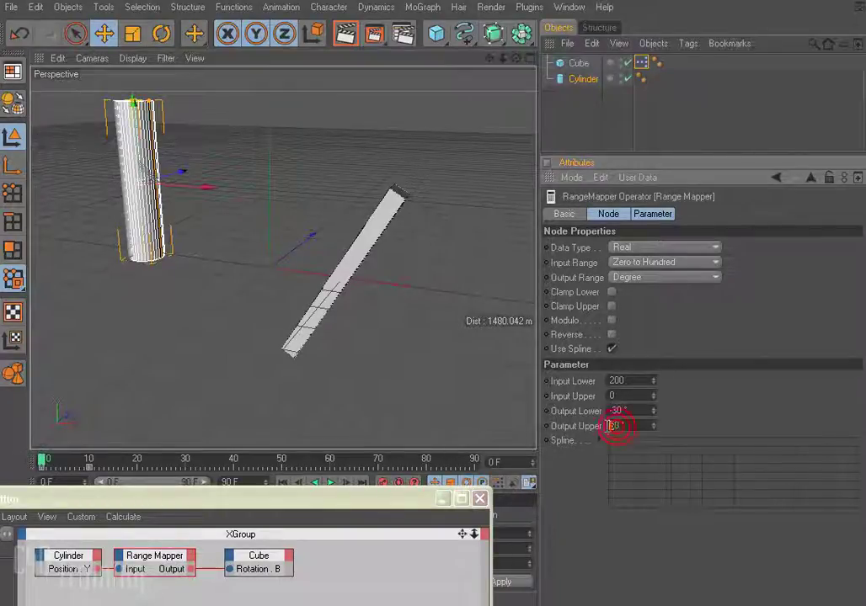
left_click(717, 421)
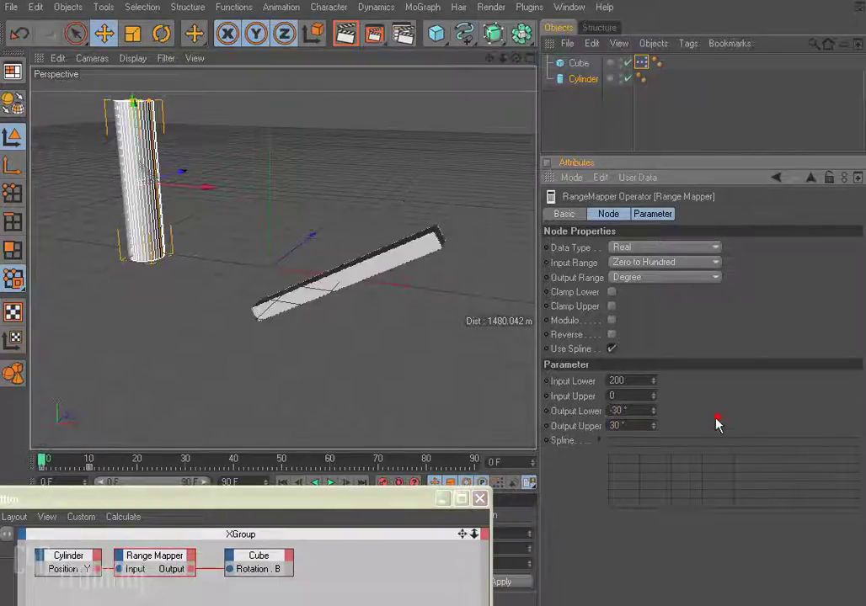
left_click_drag(380, 491, 369, 594)
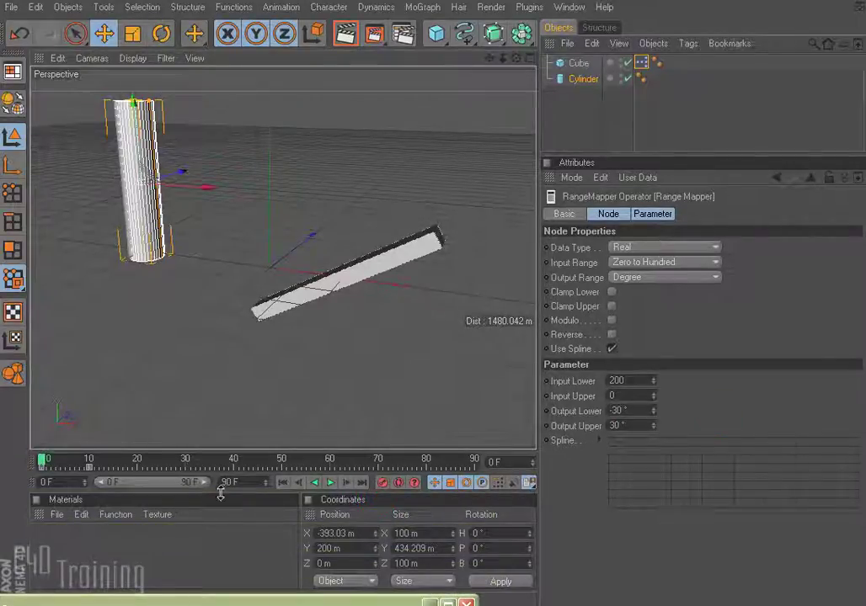
Record a Y position keyframe of 200 m for the cylinder at frame 20 and scrub through the animation
left_click(46, 459)
left_click_drag(46, 459, 138, 459)
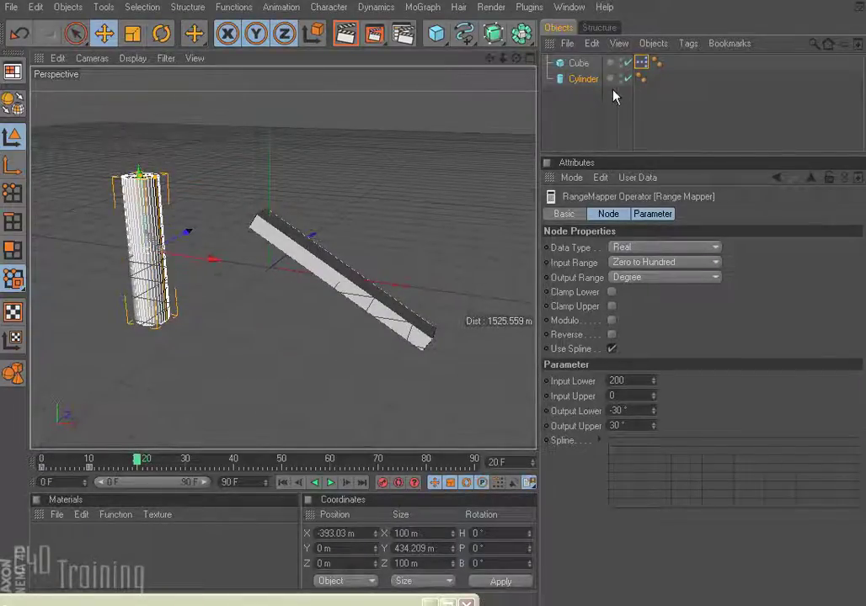
left_click(583, 80)
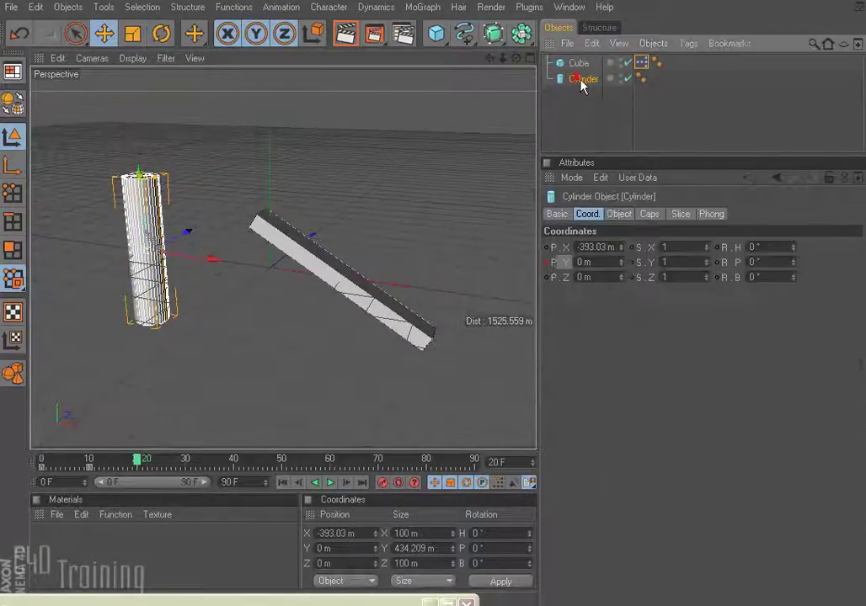
left_click(590, 263)
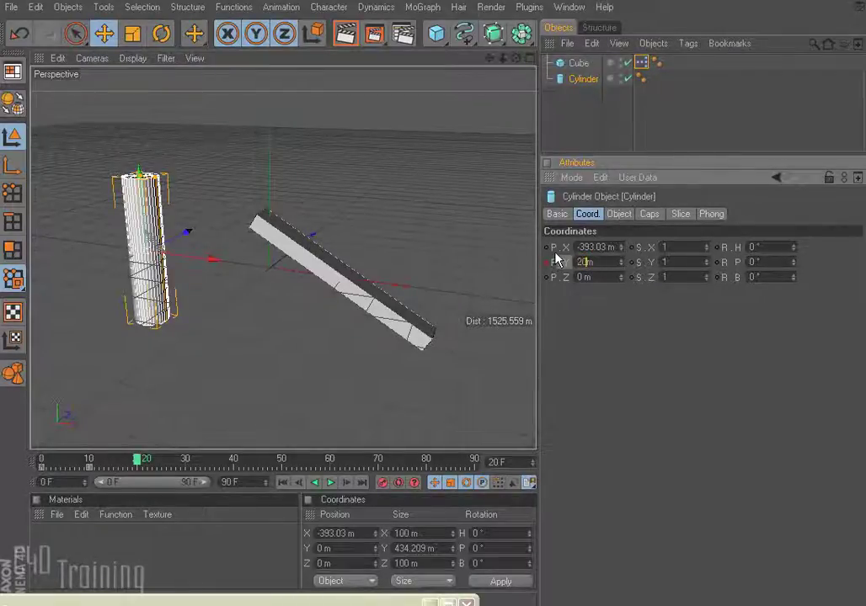
type("200")
key("Return")
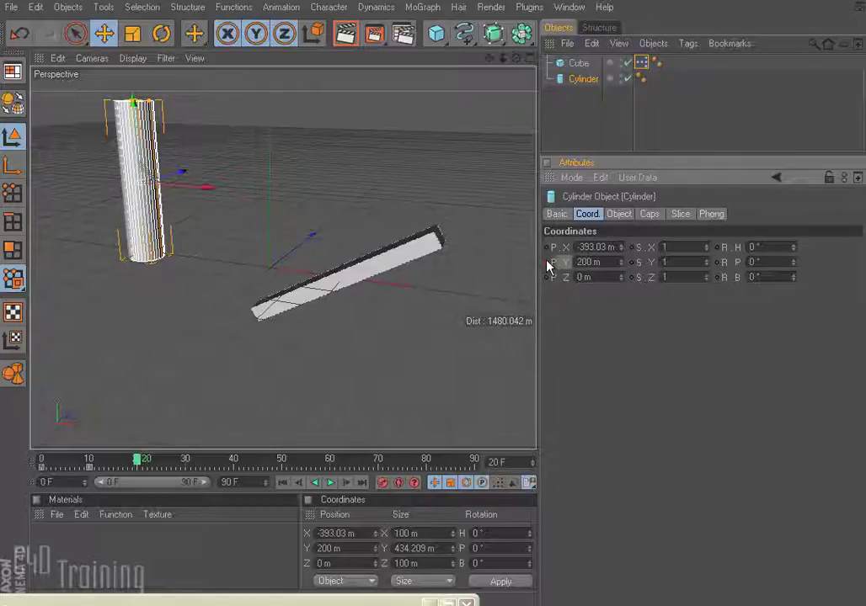
left_click(546, 261)
left_click_drag(137, 461, 479, 466)
left_click_drag(119, 461, 40, 459)
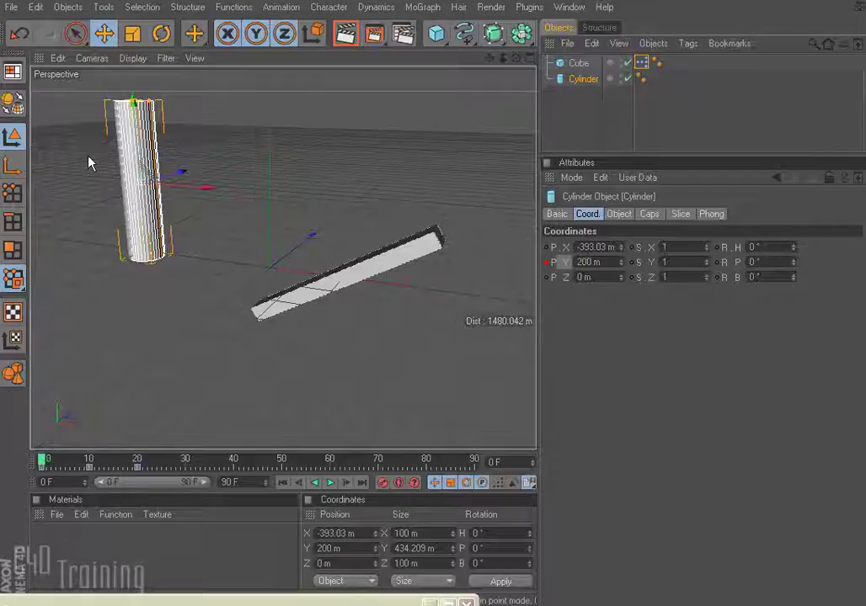
Switch to the Animation layout and enlarge the Timeline area
left_click(13, 73)
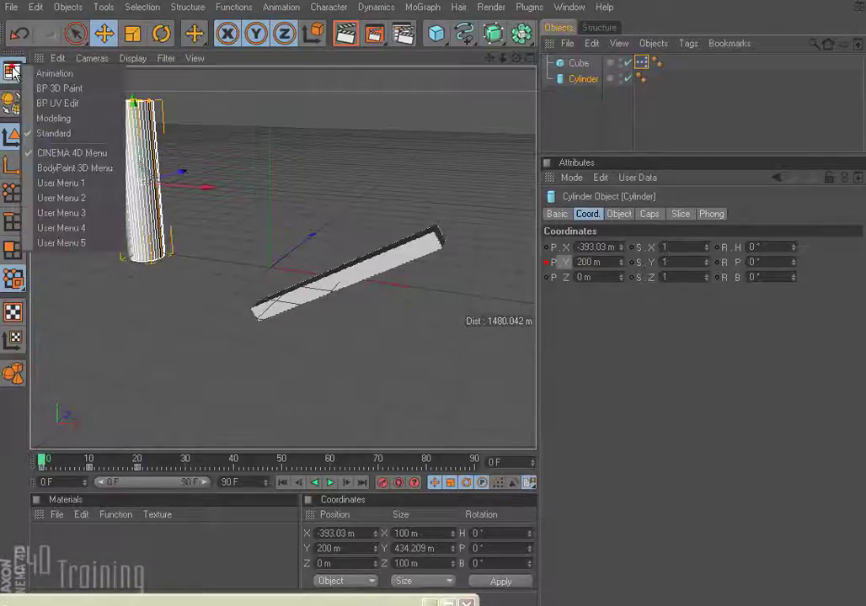
left_click(55, 74)
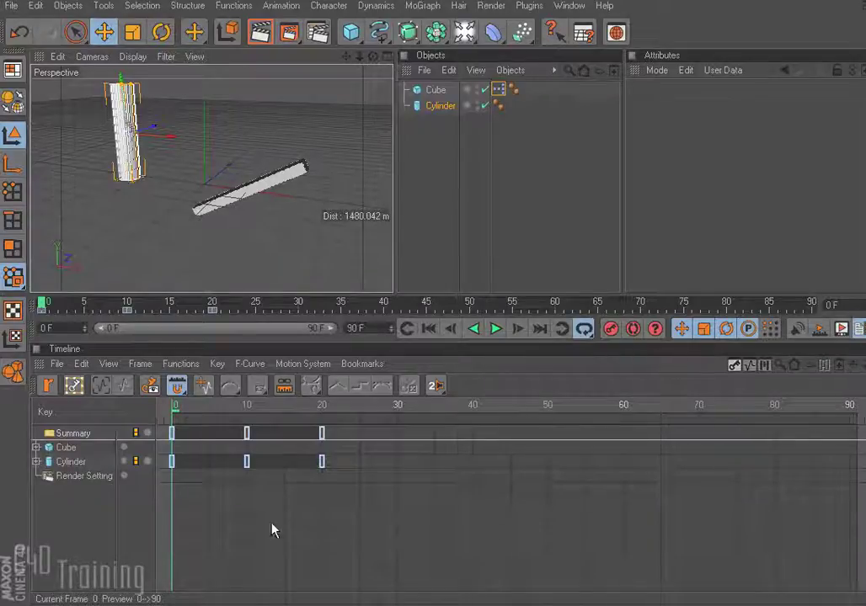
left_click_drag(367, 342, 367, 220)
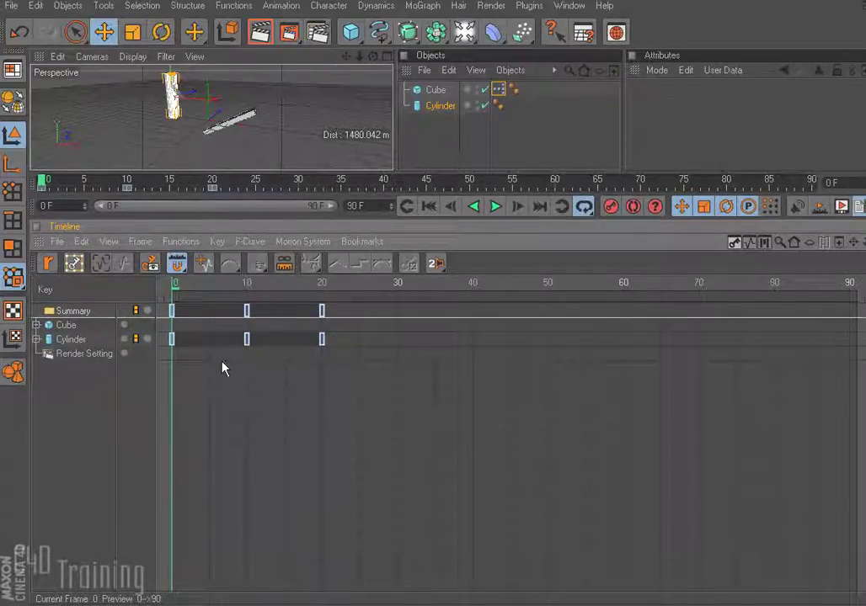
Select the cylinder's three keys at frames 0, 10 and 20 and cycle them with 4 copies
left_click(175, 339)
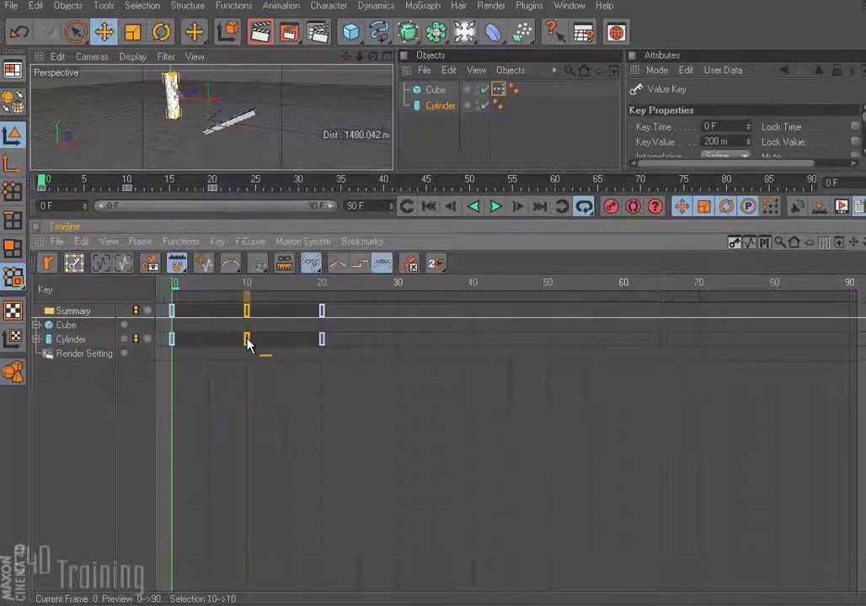
left_click(320, 340)
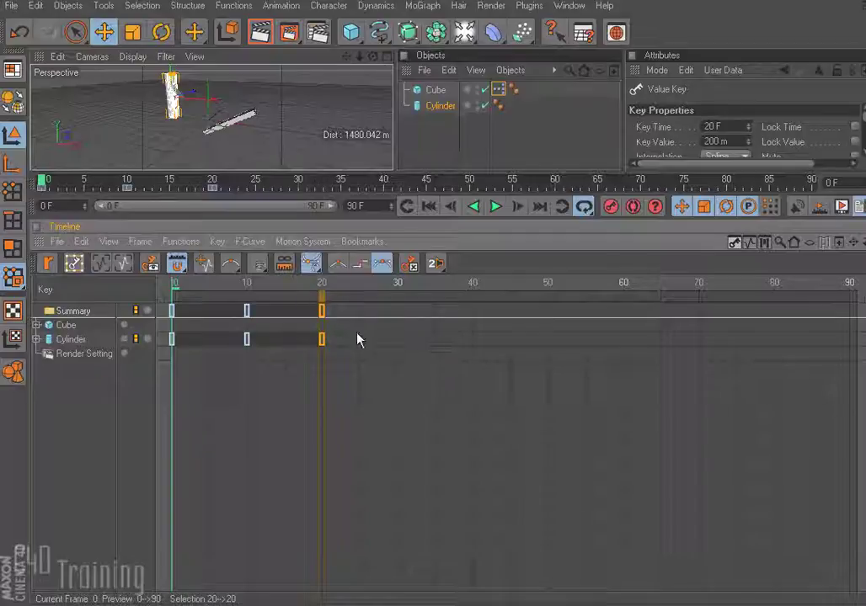
left_click_drag(369, 329, 171, 369)
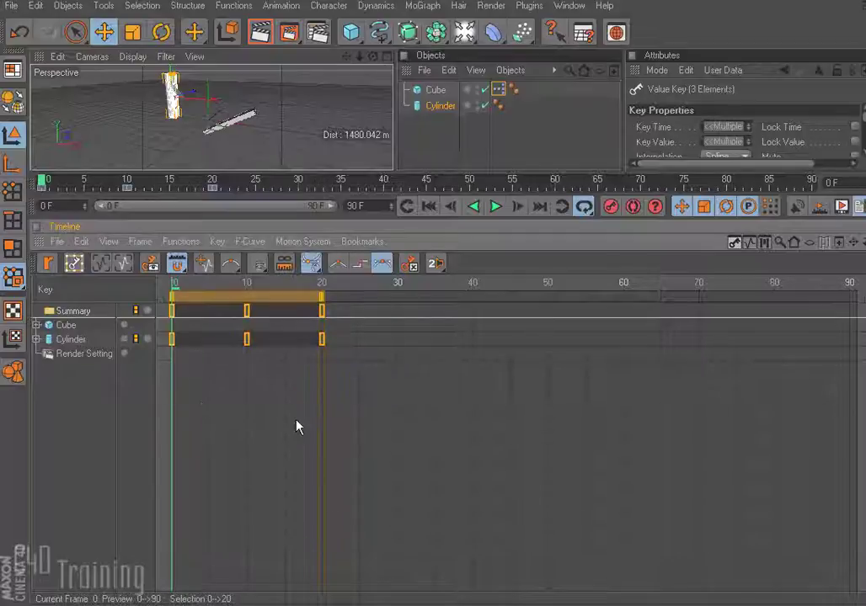
left_click(217, 241)
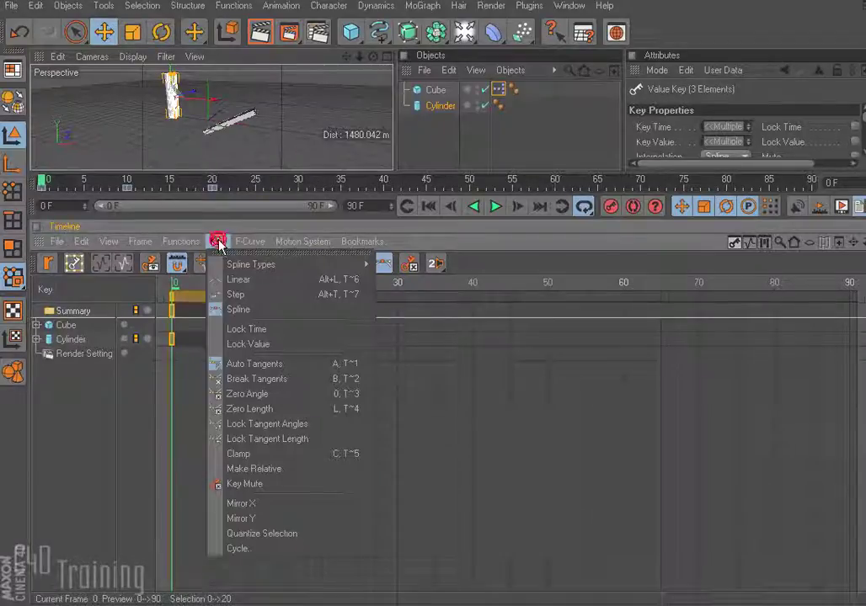
left_click(270, 549)
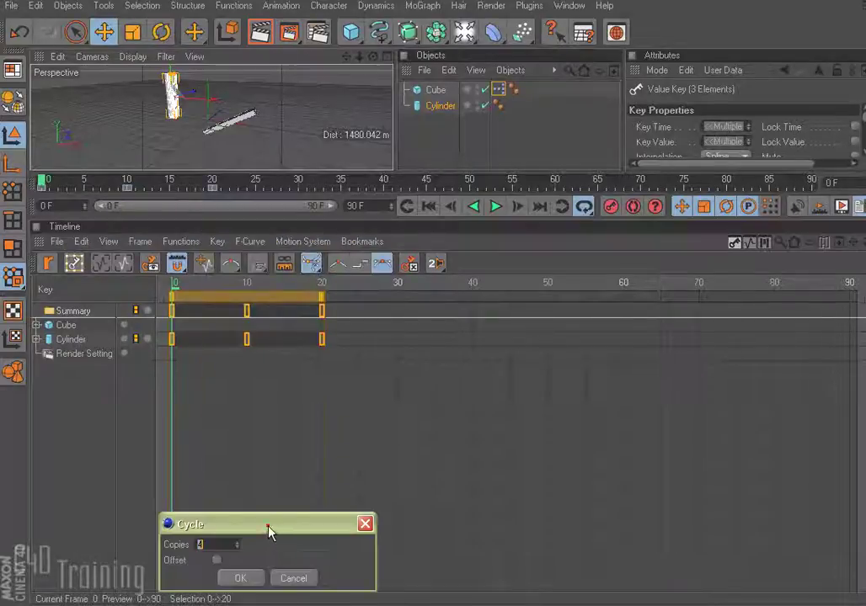
left_click_drag(267, 530, 481, 408)
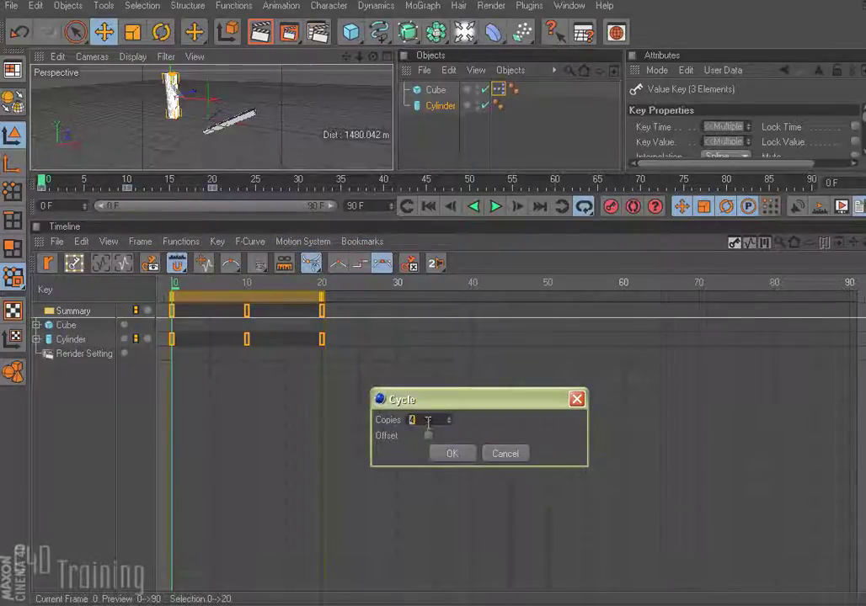
left_click(460, 455)
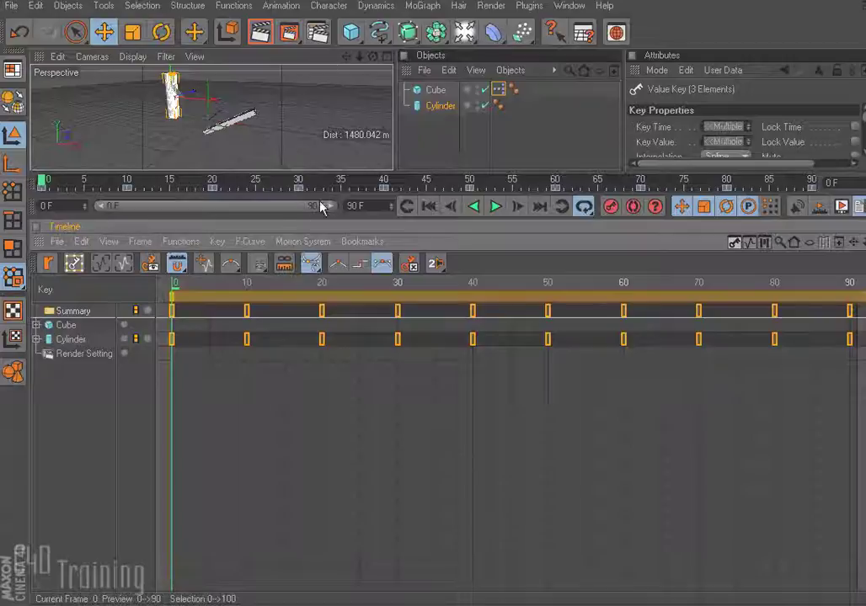
Scrub the cycled motion, enlarge the viewport, and play the animation from frame 0 before stopping it
left_click_drag(56, 186, 149, 162)
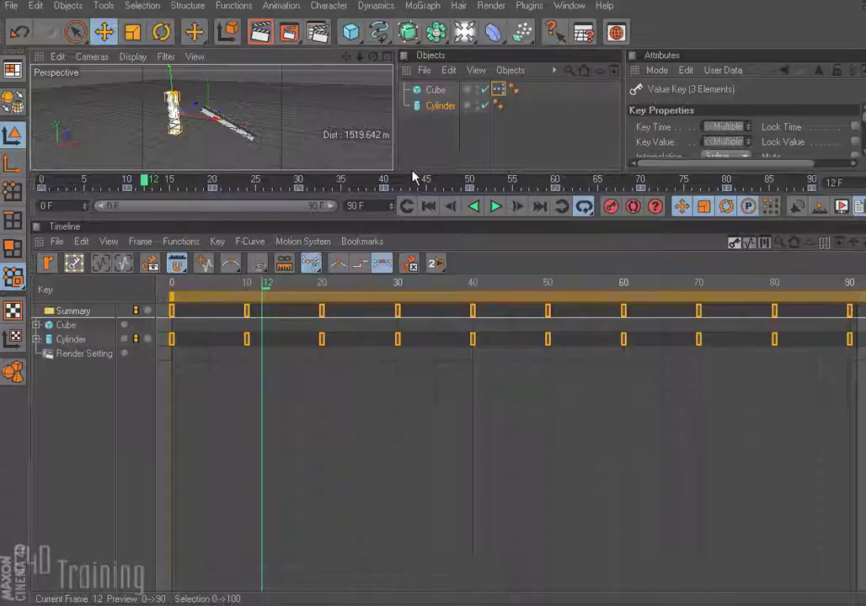
left_click_drag(404, 219, 409, 415)
left_click(427, 404)
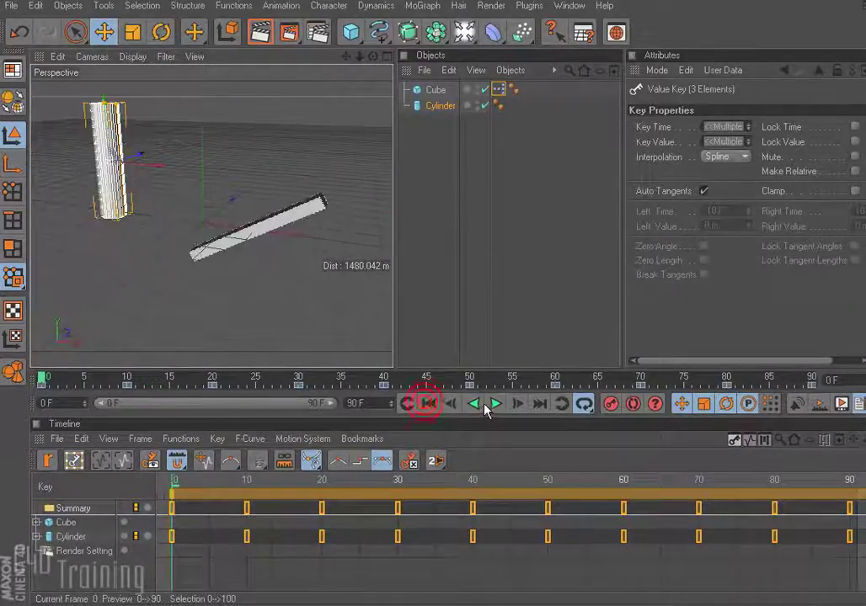
left_click(495, 405)
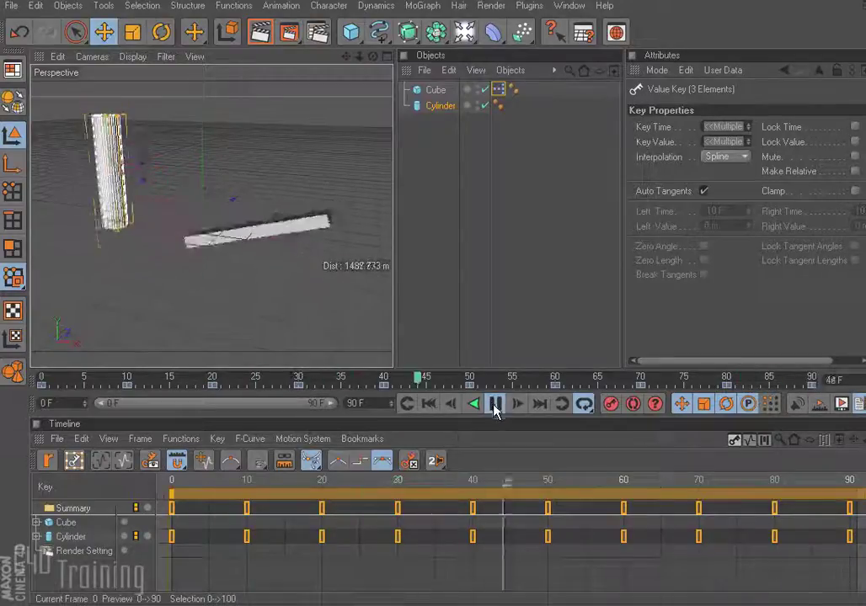
left_click(495, 404)
Set the project's end frame to 80 and play the looping animation from frame 0
left_click_drag(442, 387, 807, 376)
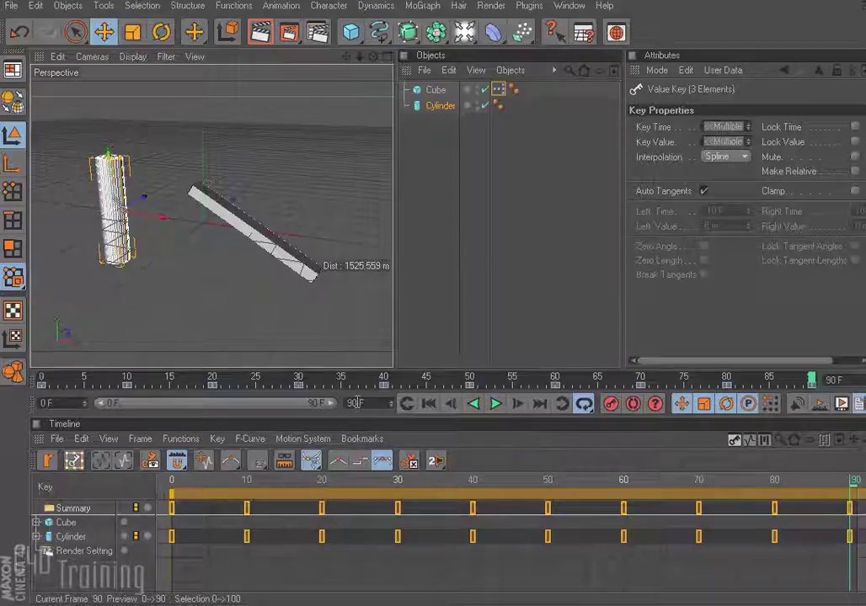
key("Return")
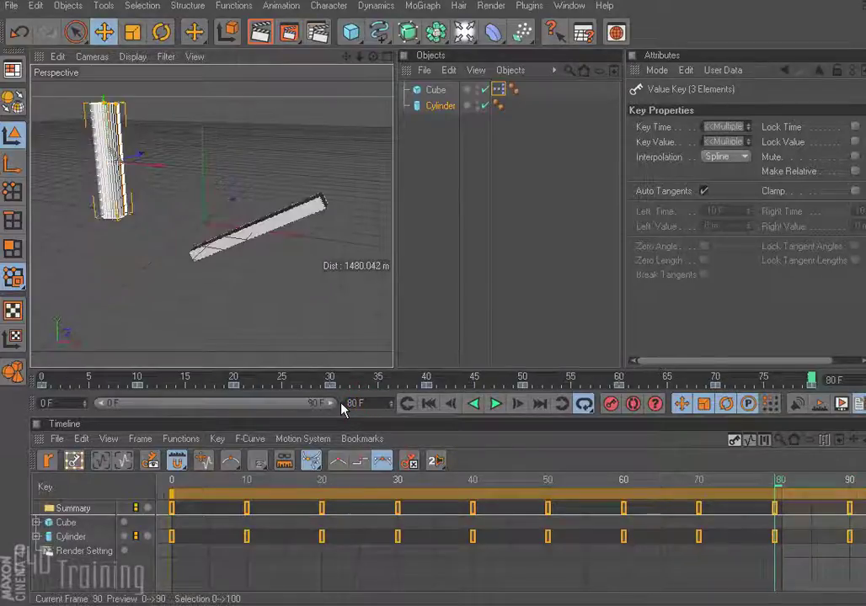
left_click(427, 404)
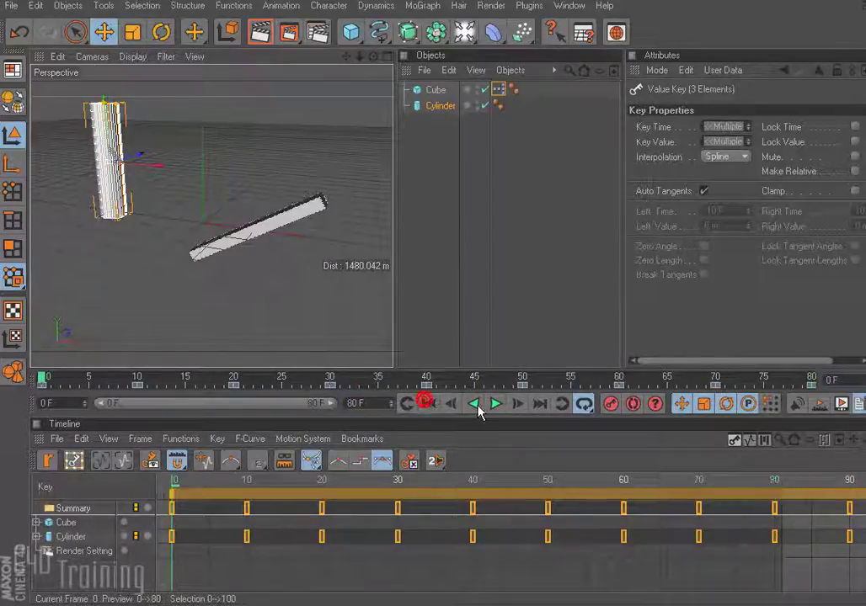
left_click(495, 404)
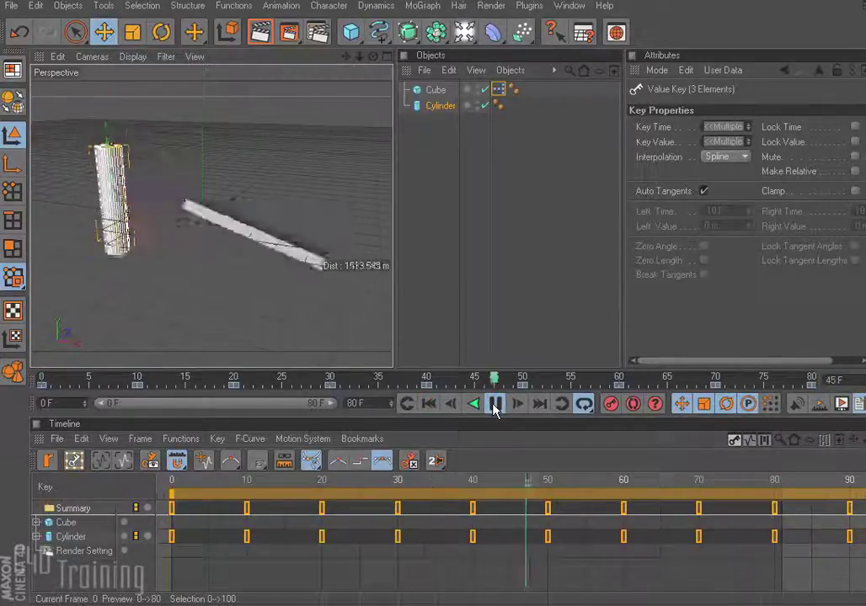